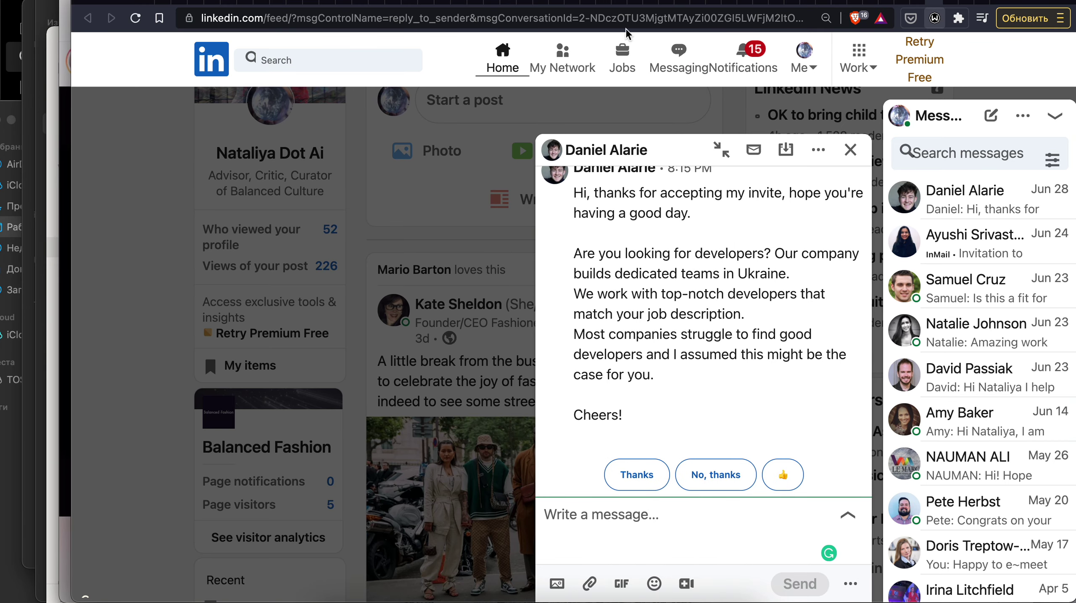
Step: Check the Windscribe VPN status, then replace the LinkedIn address with newlife.io
left_click(934, 18)
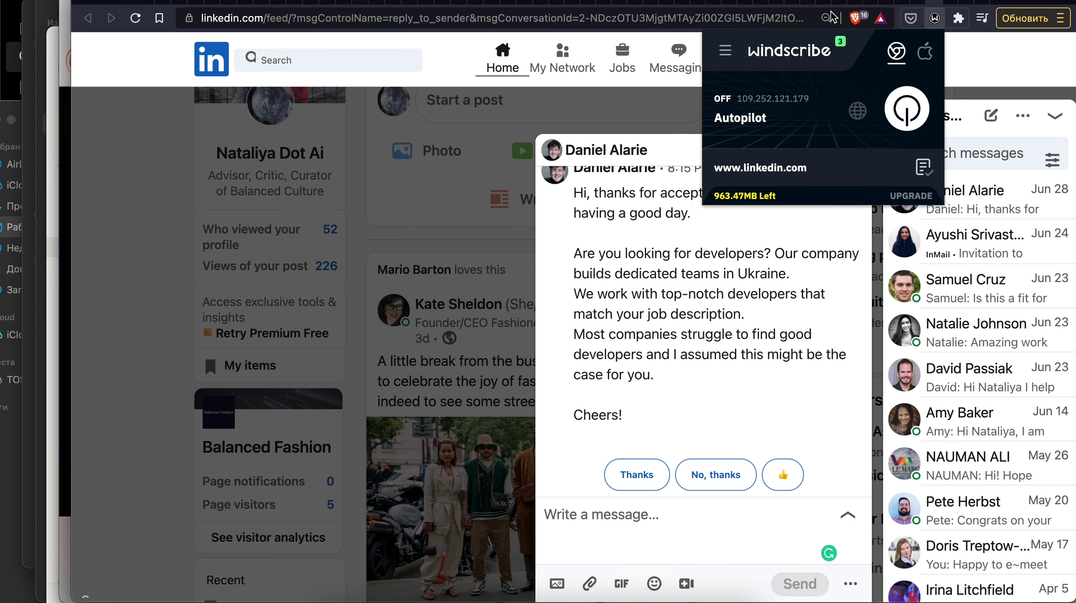
left_click(208, 19)
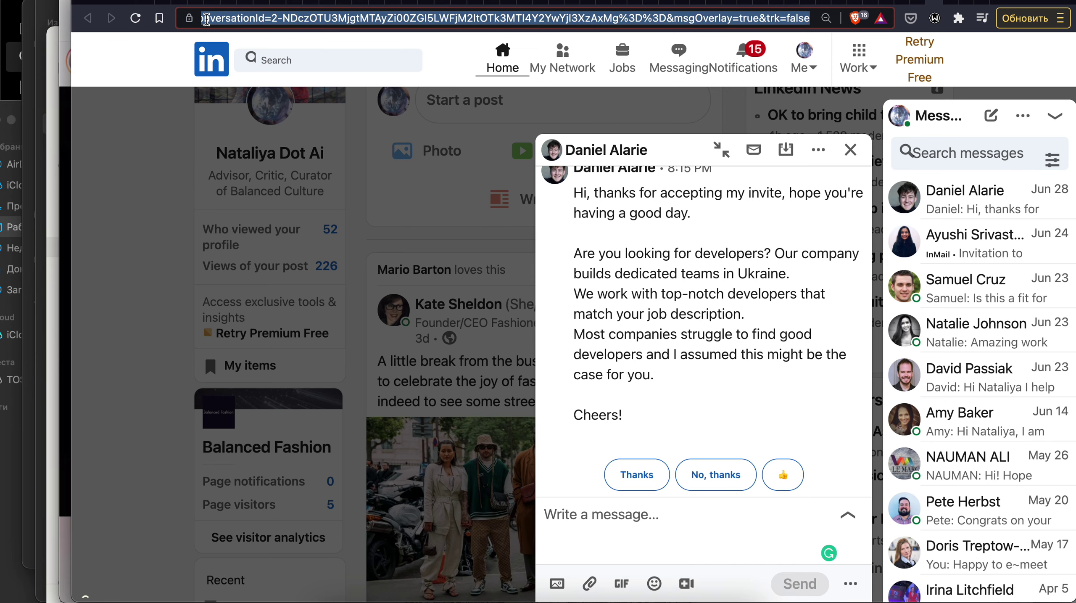
type("newlife.io")
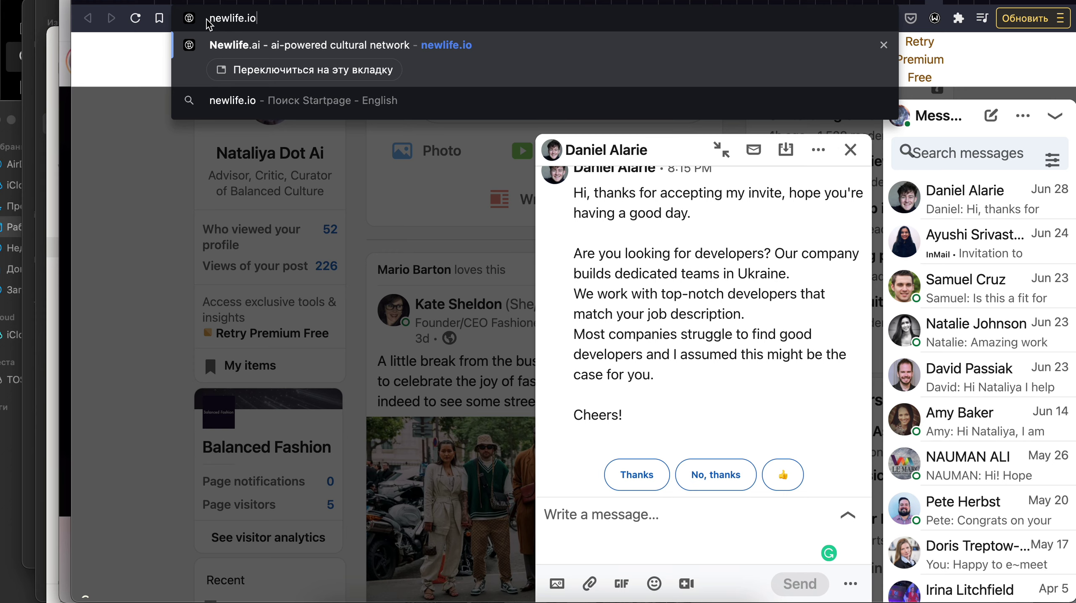
Step: Load newlife.io and scroll down to its footer
key("Return")
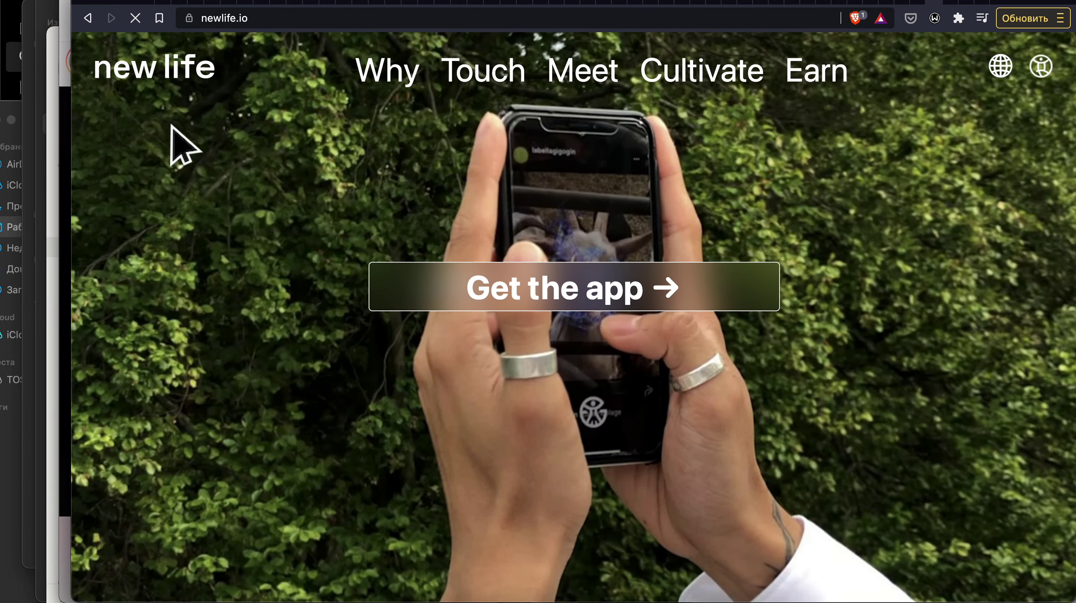
scroll(273, 185, "down", 15)
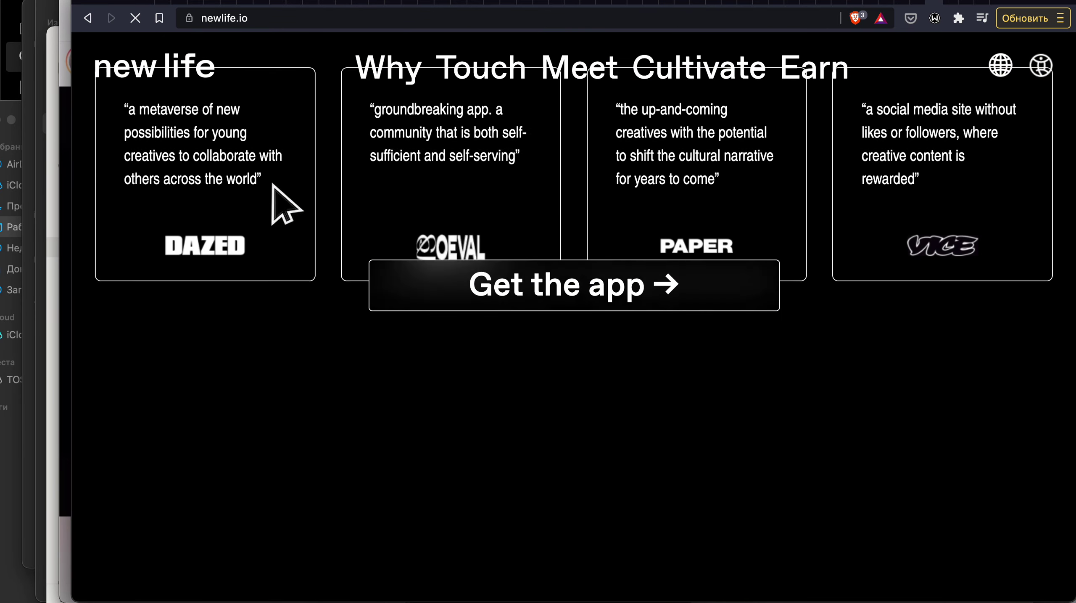
scroll(273, 186, "down", 20)
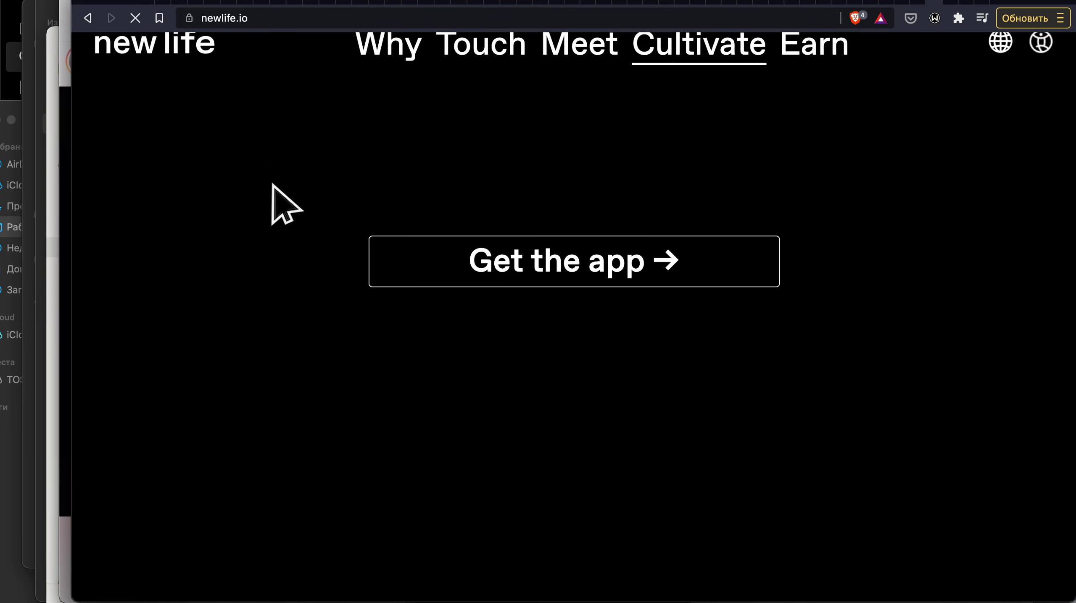
Step: Change the domain ending from .io to .ai and load newlife.ai
left_click(248, 22)
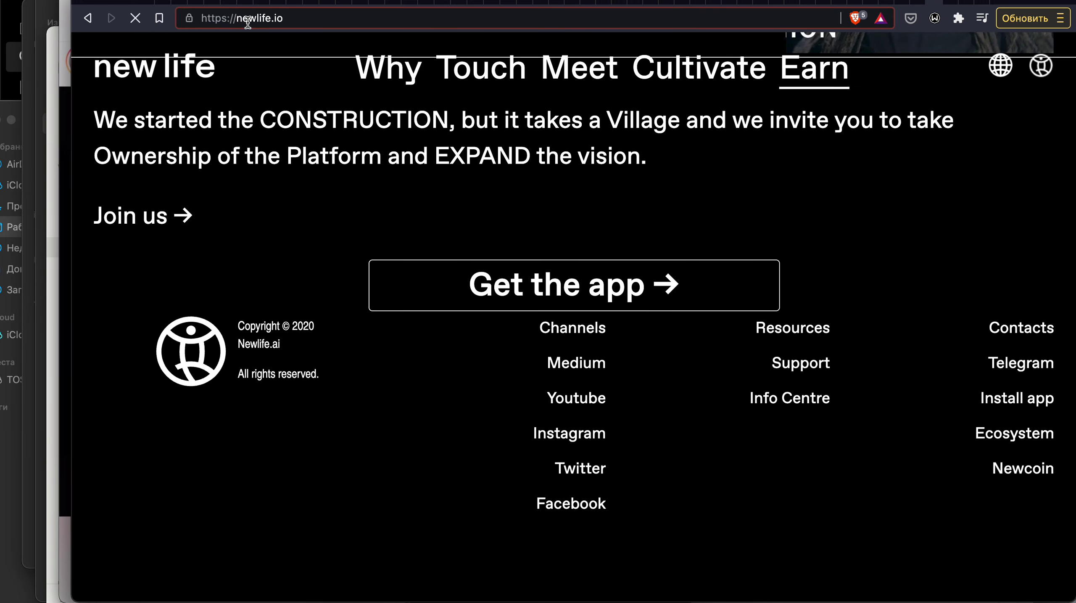
key("BackSpace")
key("BackSpace")
type("ai")
key("Return")
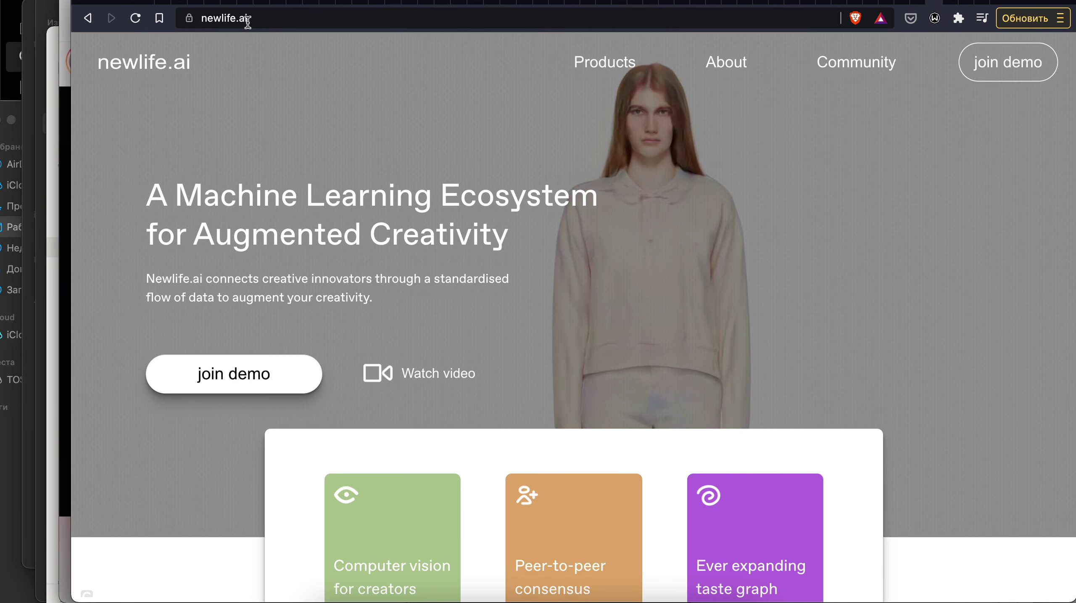
Step: Scroll the newlife.ai homepage past Generative Design to the 'powered by creators worldwide' section
scroll(902, 319, "down", 15)
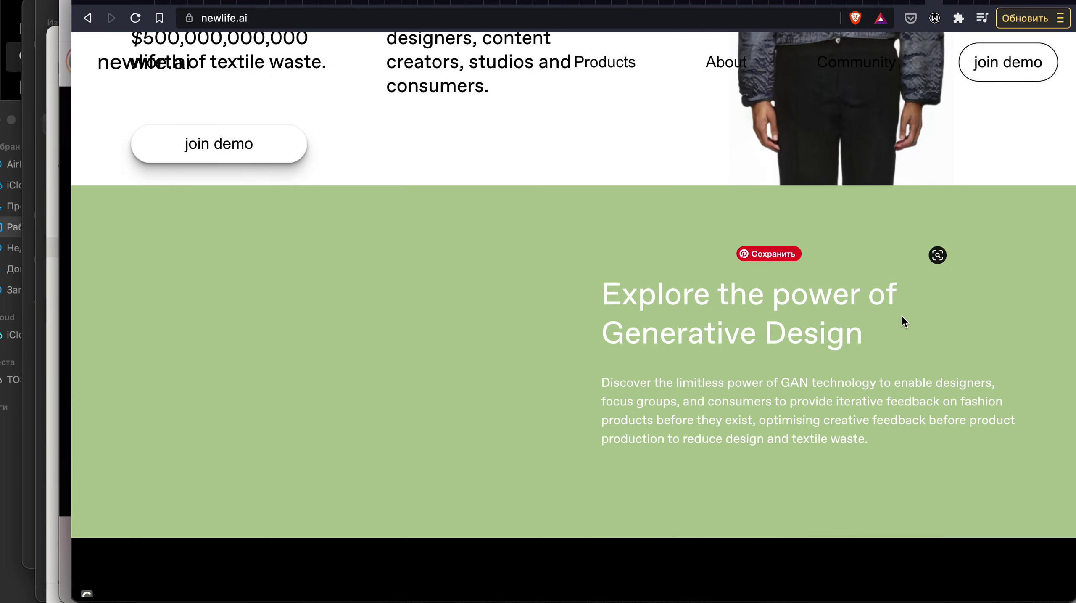
scroll(903, 321, "down", 5)
scroll(903, 321, "up", 20)
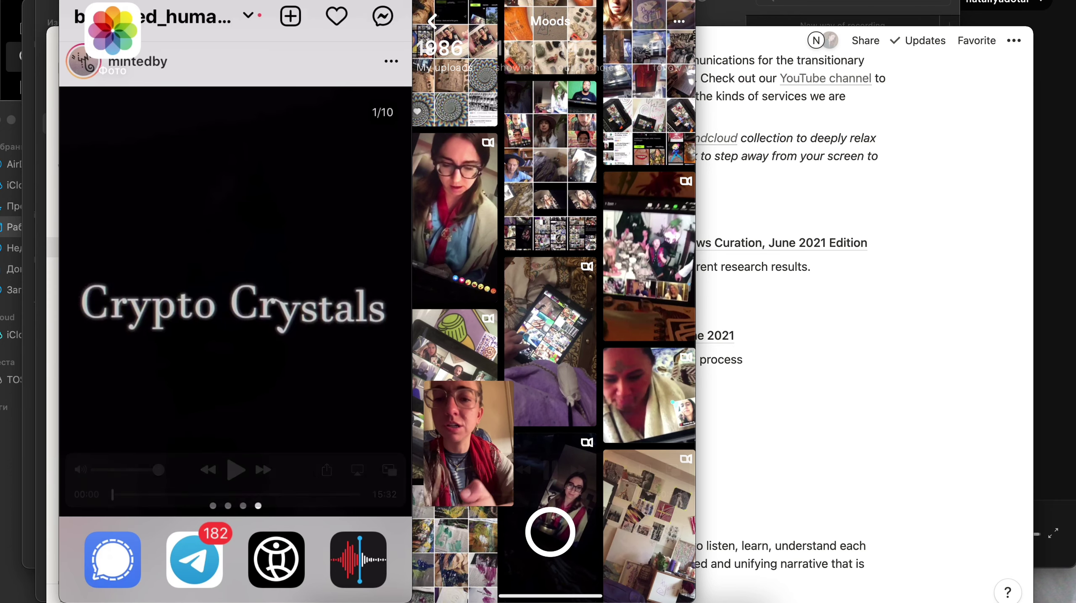
Step: Bring the browser with the newlife.ai homepage back to the front
left_click(350, 601)
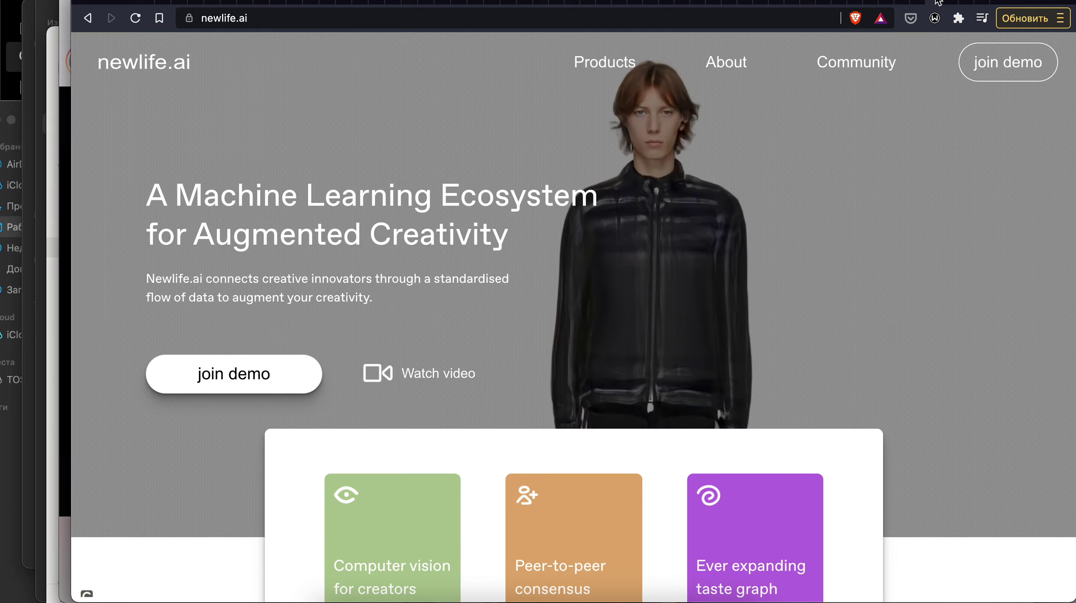
Step: In the Le Ciel Foundation Dropbox folder, preview DSC00108.JPG and return to the list
left_click(935, 3)
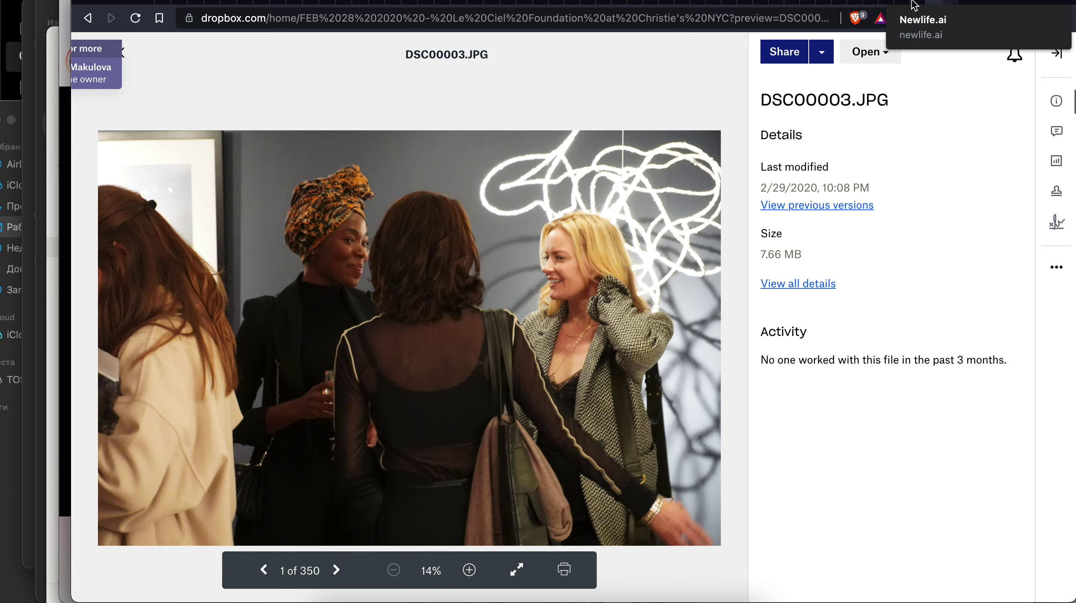
left_click(89, 18)
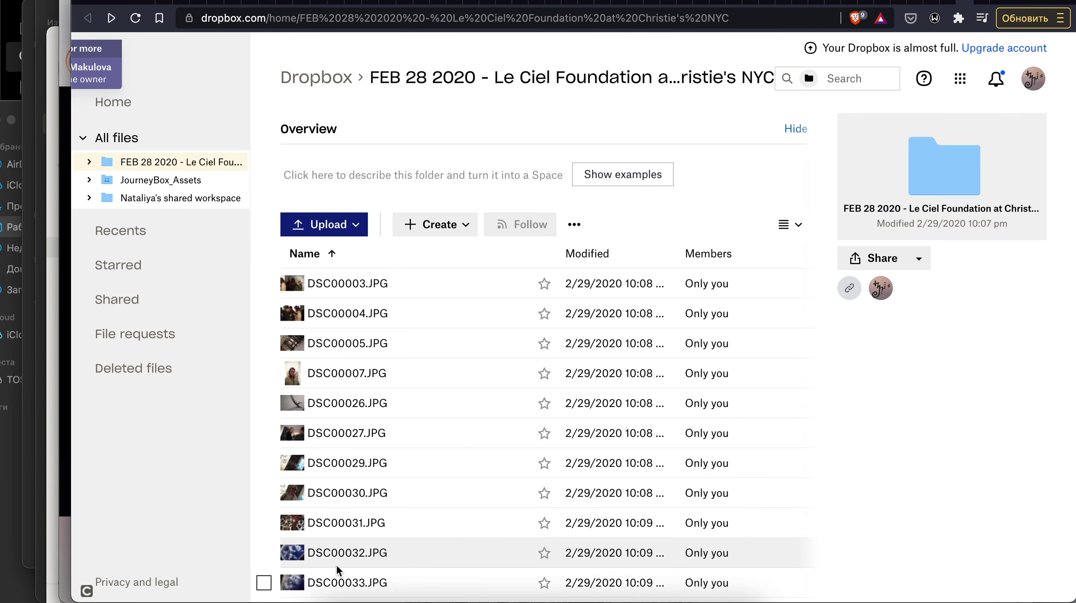
left_click(336, 564)
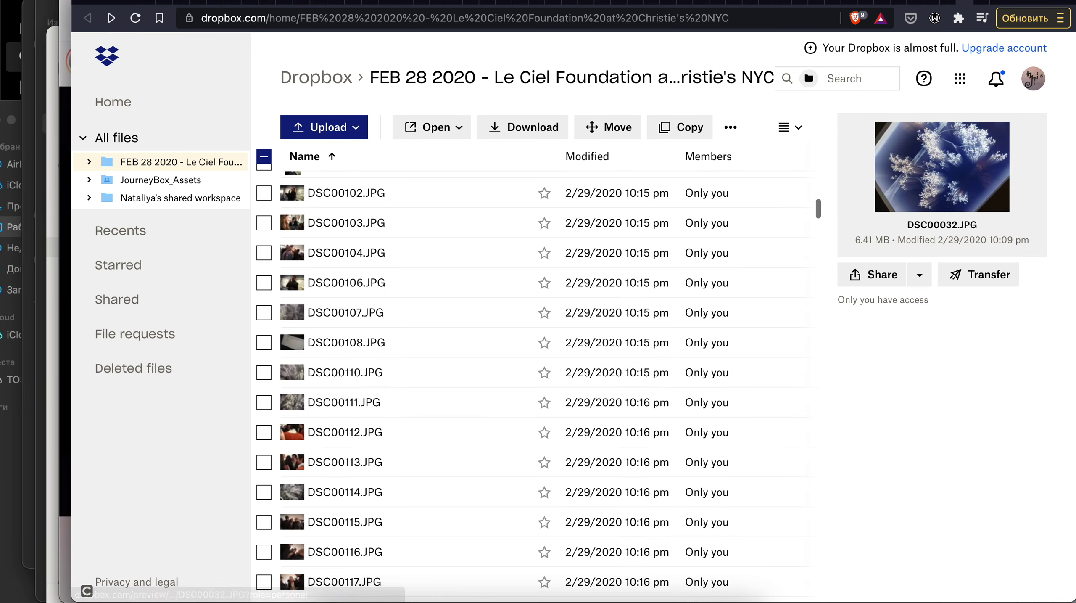
left_click(337, 345)
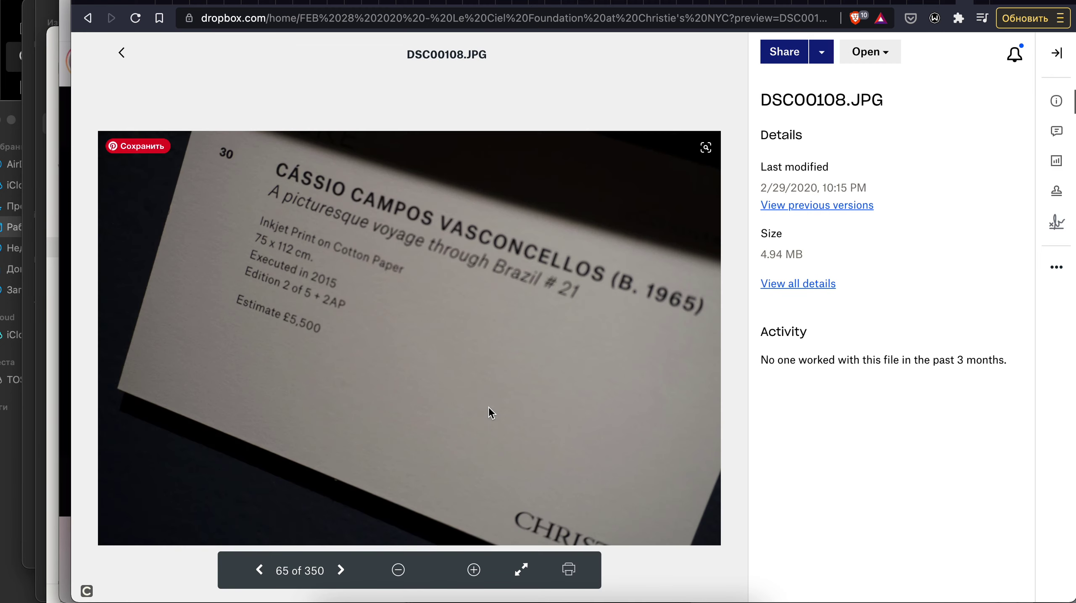
left_click(122, 53)
Step: Scroll down the folder and open DSC00180.JPG in full preview
left_click(401, 454)
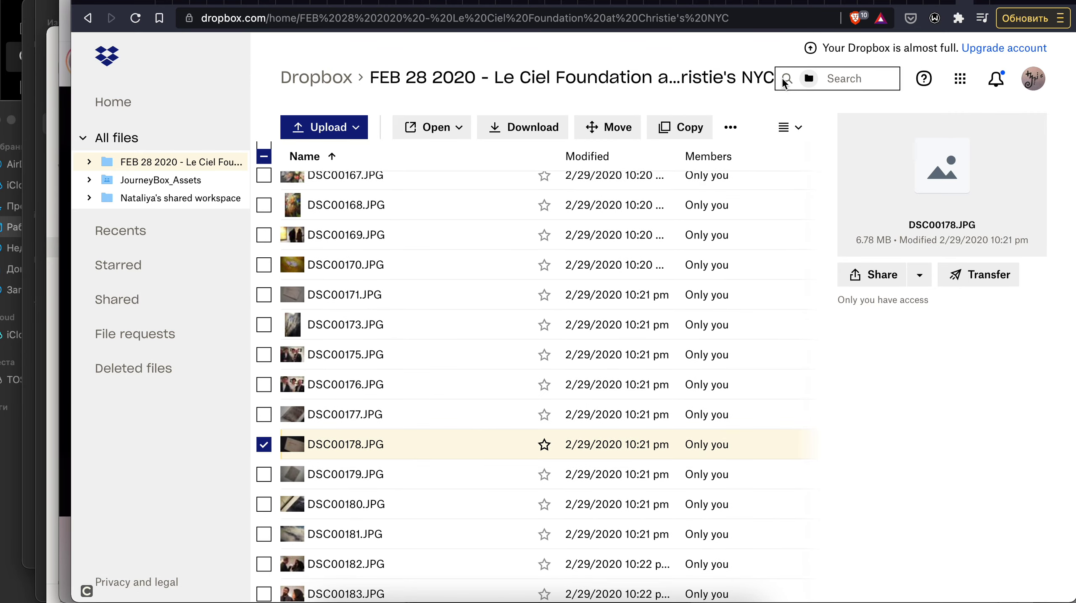
double_click(697, 75)
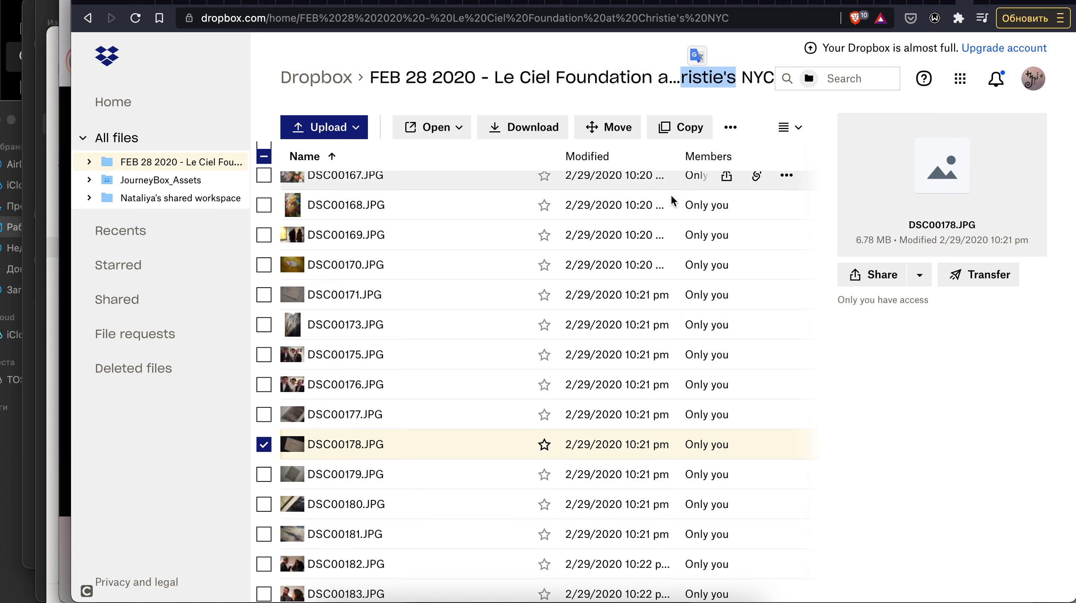
scroll(463, 319, "down", 4)
left_click(363, 346)
double_click(363, 347)
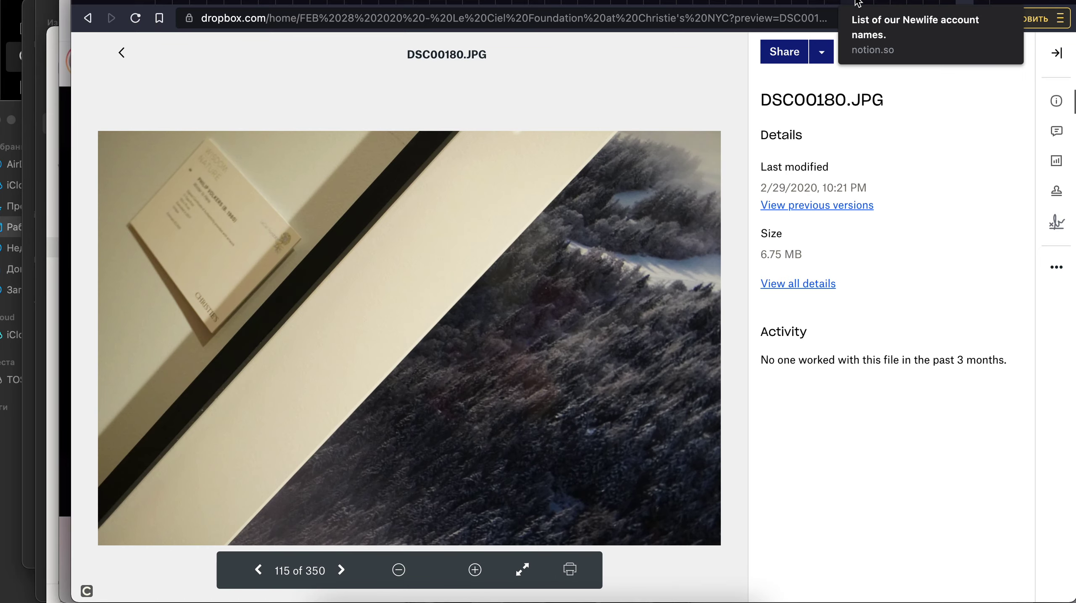
left_click(857, 3)
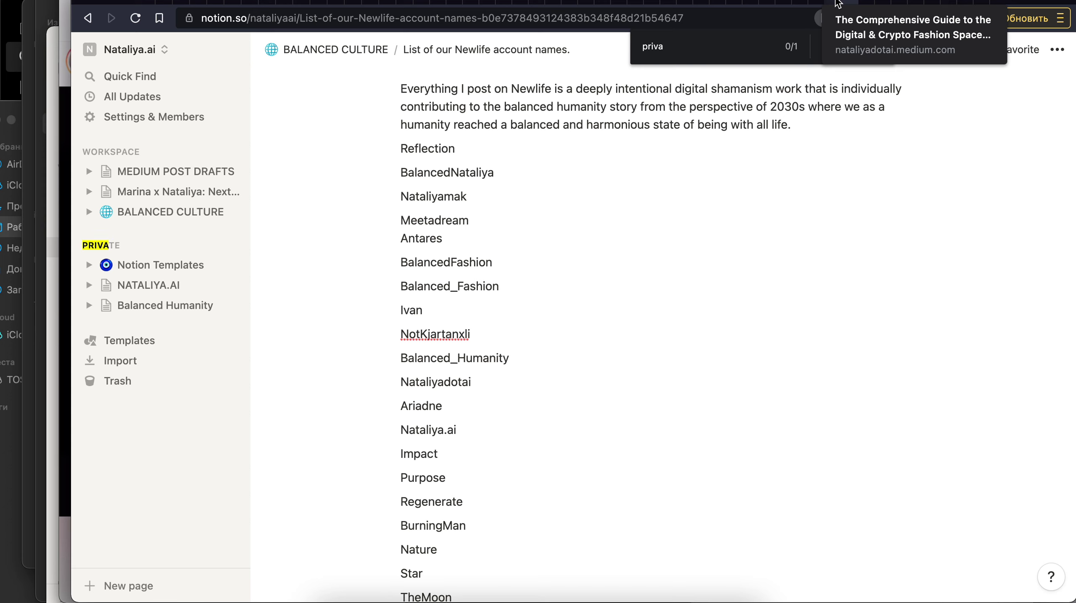
Step: Move from the Notion account-name list to the Medium fashion guide article
left_click(837, 3)
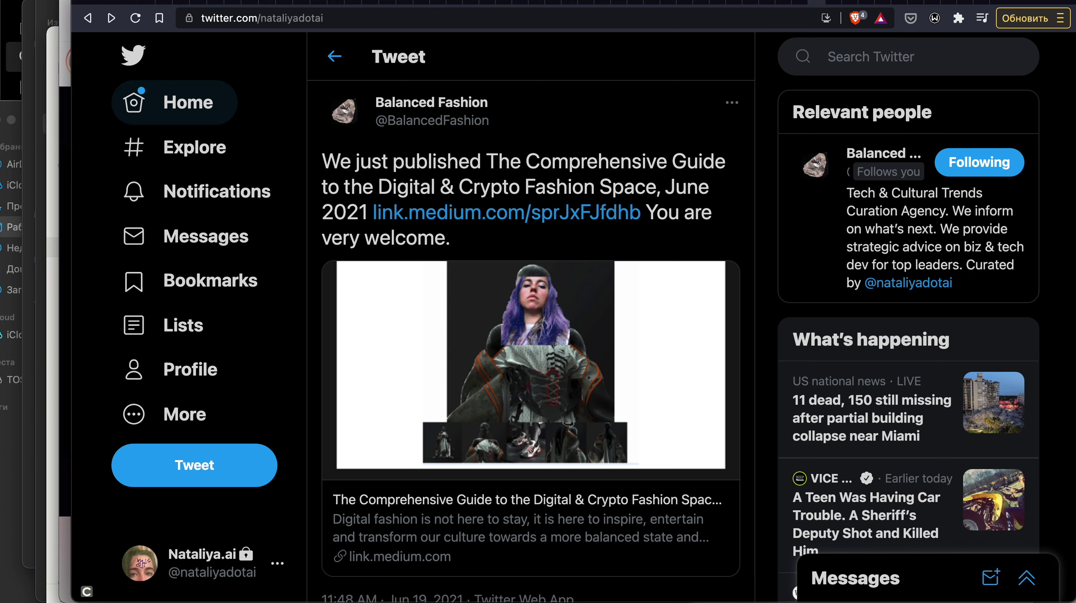
Step: View the newlife.ai demo page, then the Newcoin LitePaper PDF at page 3
left_click(804, 4)
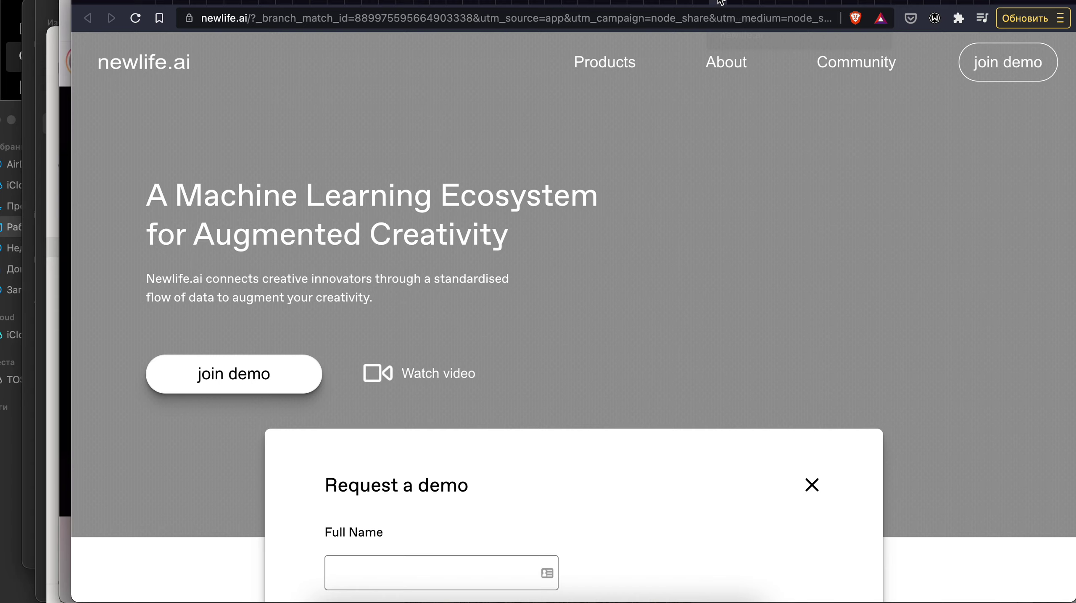
left_click(722, 3)
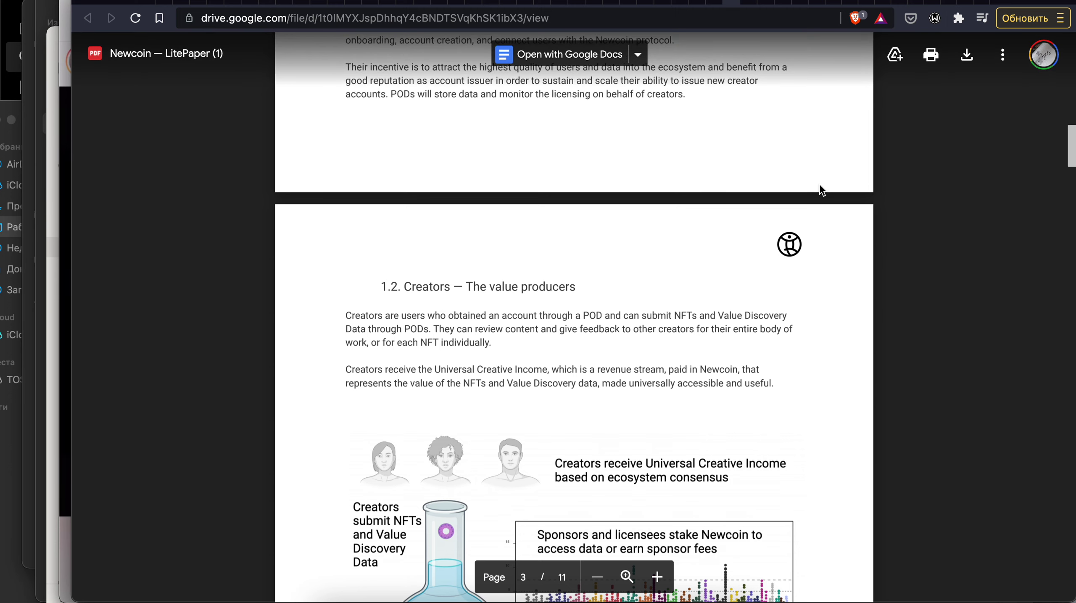
Step: Cycle with Ctrl+Tab to the Vimeo video page and scroll down it
key("ctrl+Tab")
scroll(849, 333, "down", 5)
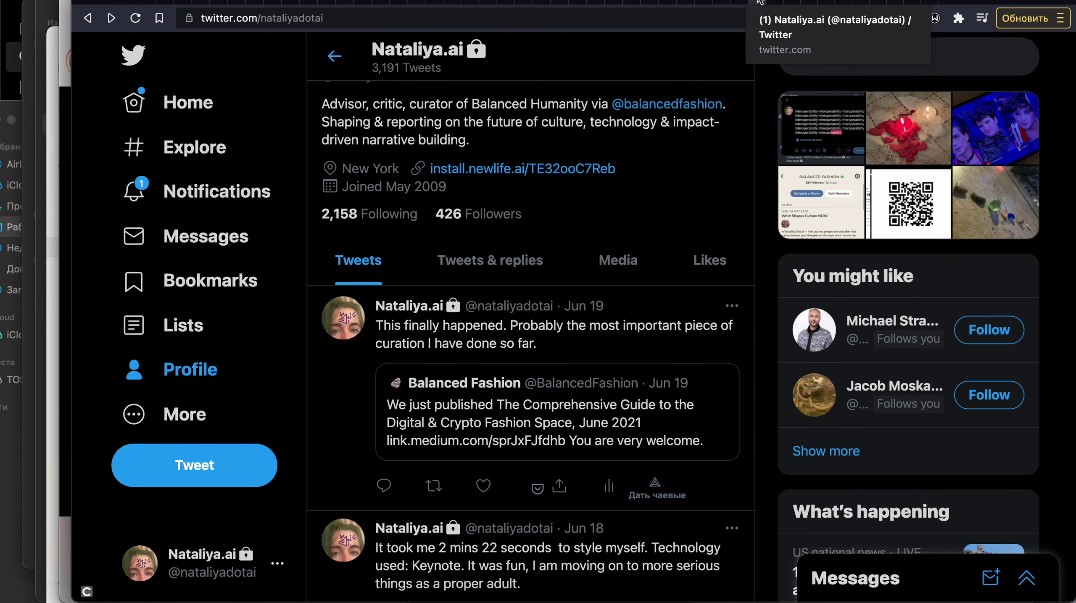
Step: Open the Twitter notifications list and scroll through it
left_click(223, 206)
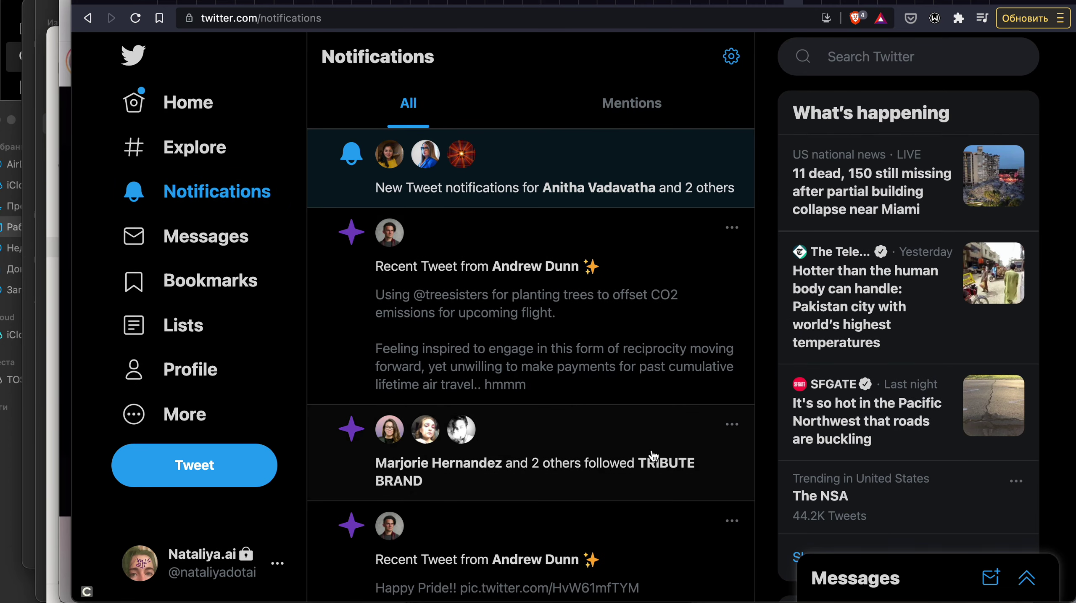
scroll(652, 455, "down", 5)
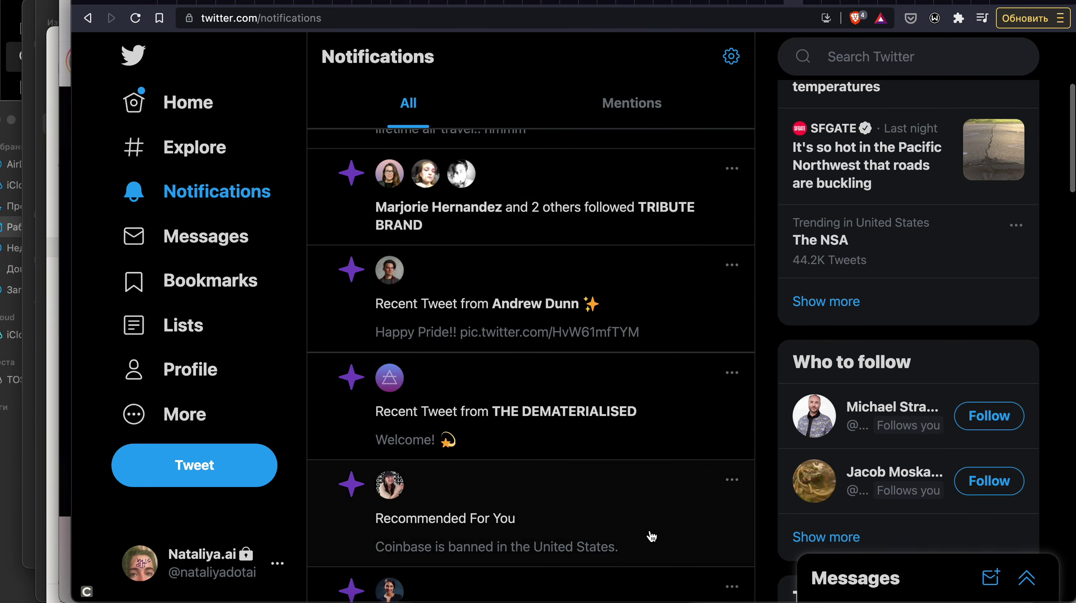
scroll(650, 534, "down", 5)
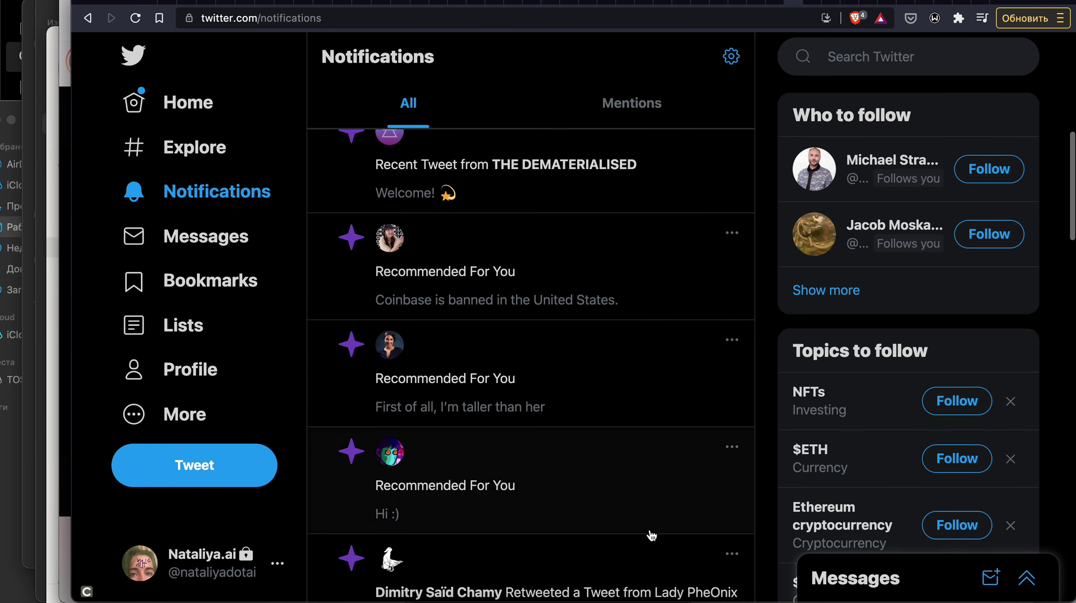
scroll(650, 533, "down", 4)
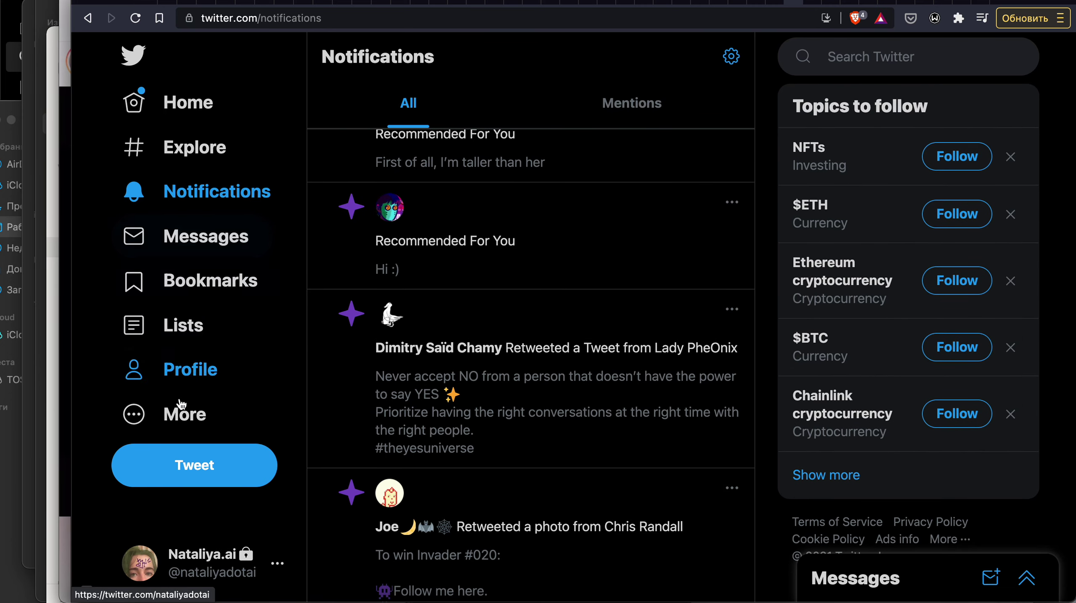
Step: Go to the account's own profile and scroll past the Jun 17 and Jun 12 tweets
left_click(181, 382)
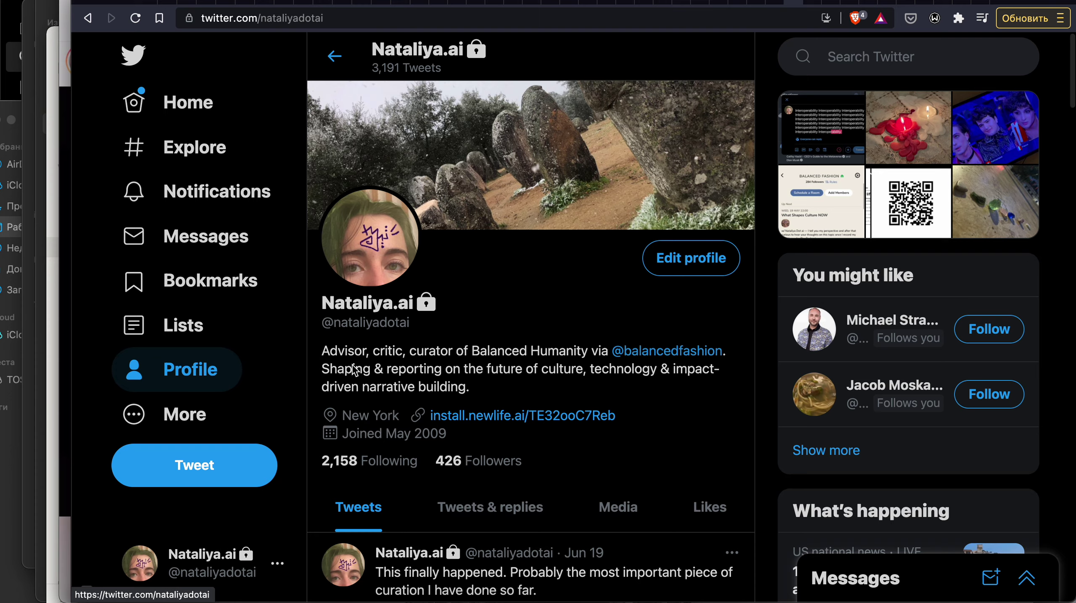
scroll(762, 509, "down", 6)
scroll(762, 510, "down", 10)
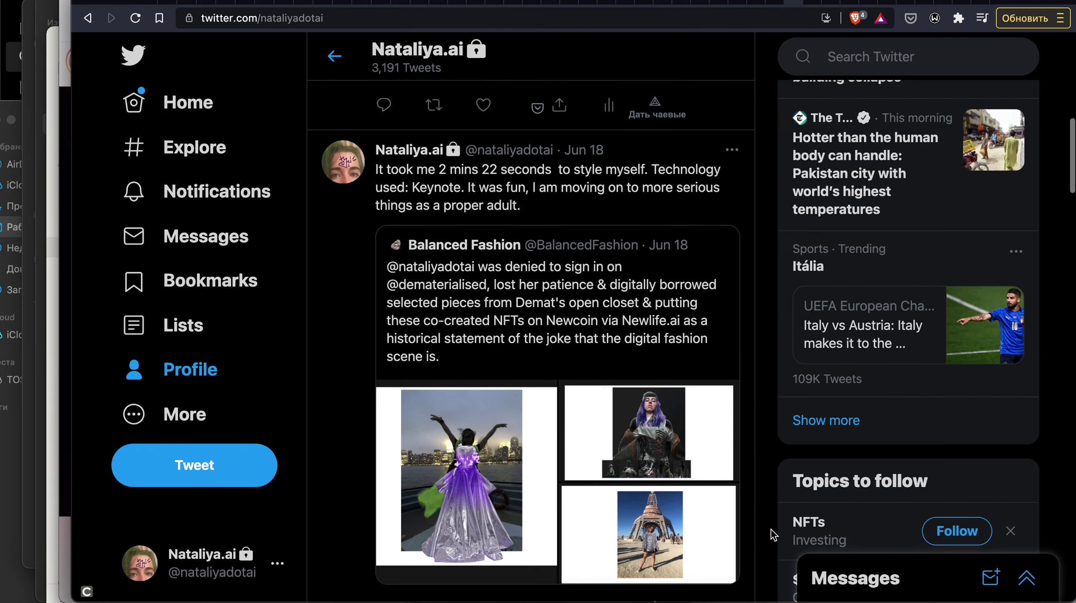
scroll(774, 534, "down", 10)
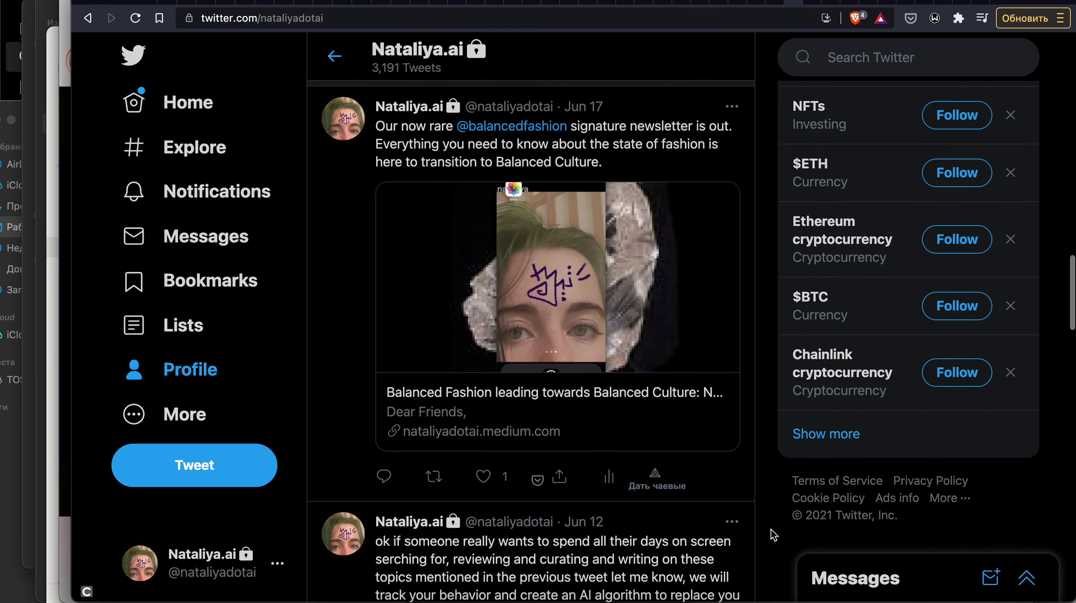
scroll(773, 534, "down", 5)
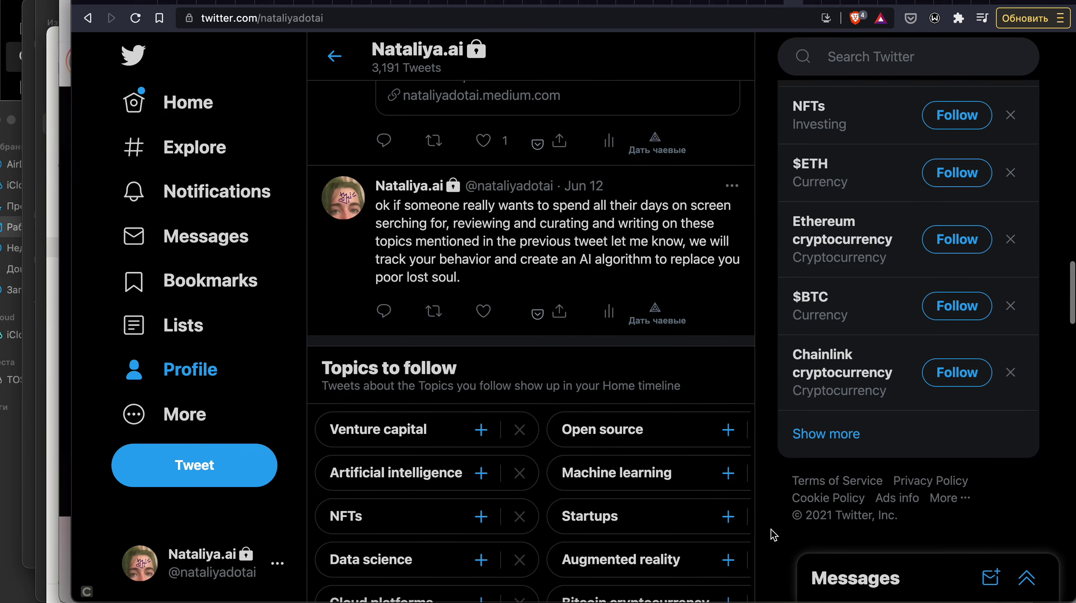
scroll(773, 534, "down", 8)
scroll(773, 534, "down", 5)
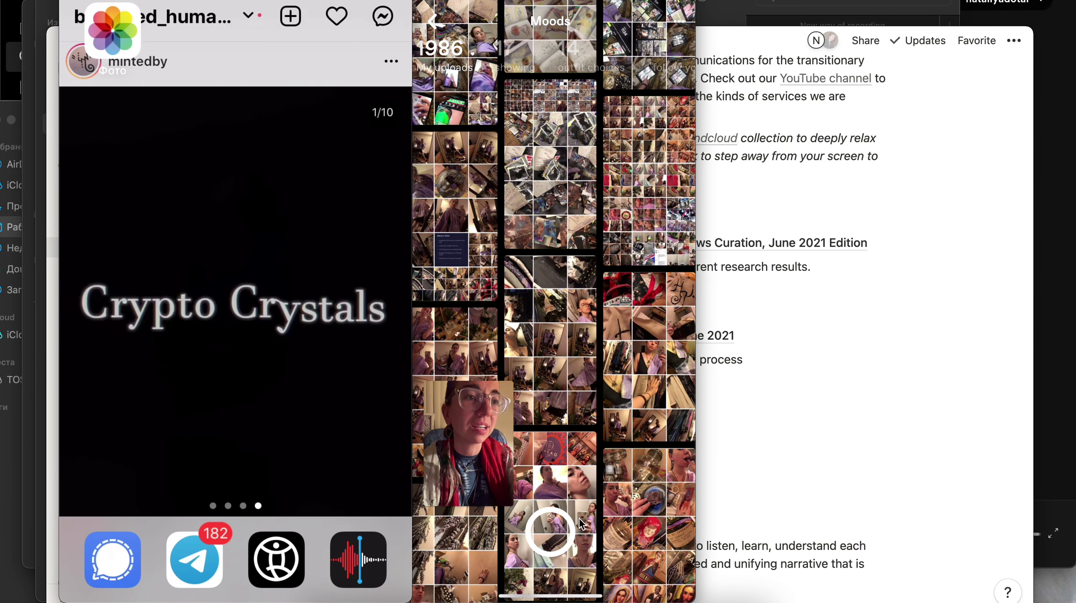
Step: Close the Notion workspace window and bring Brave back up from the Dock
mouse_move(483, 449)
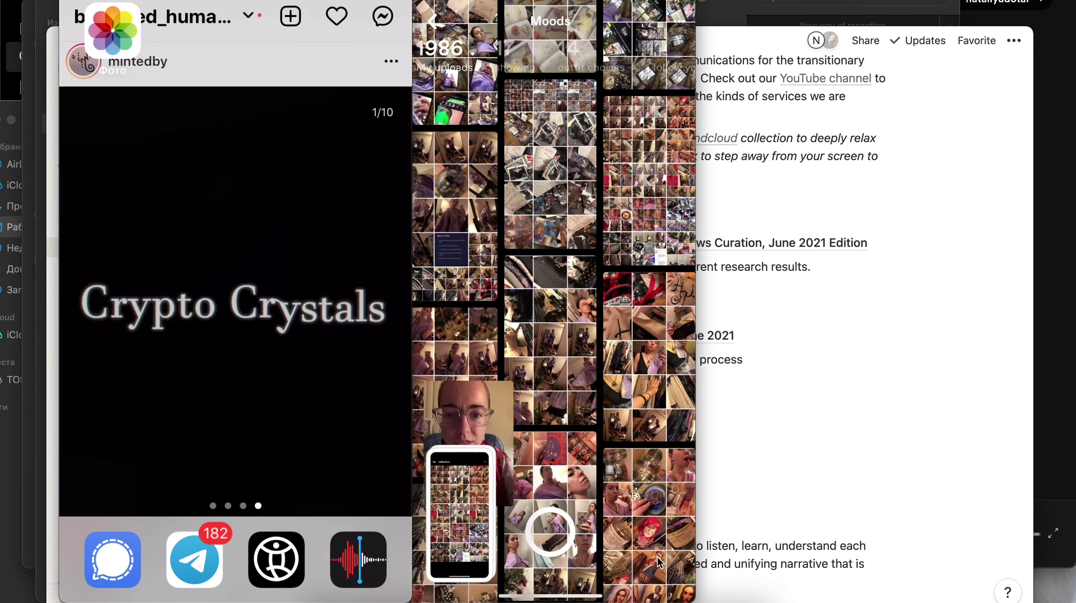
mouse_move(223, 86)
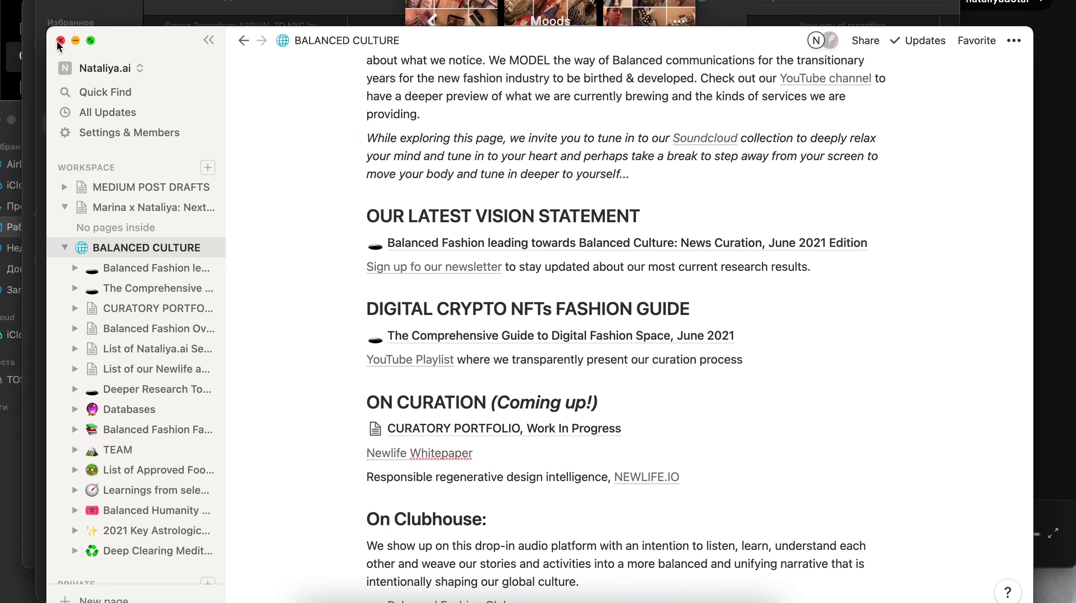
left_click(61, 40)
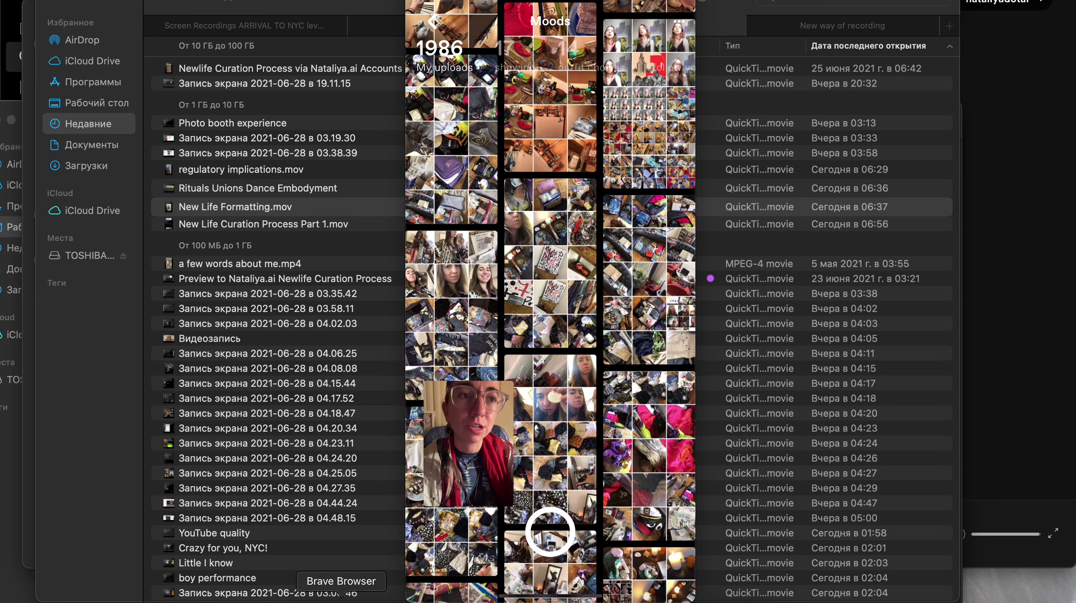
left_click(629, 596)
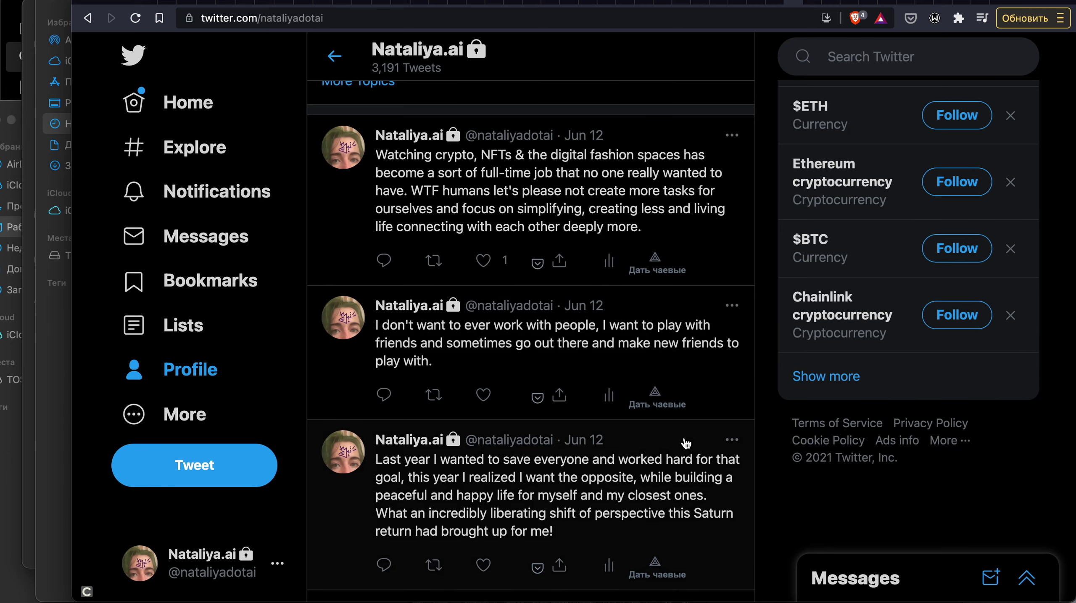
Step: Scroll the Twitter profile timeline from the June 12 tweets down to the June 7 posts
scroll(741, 166, "down", 10)
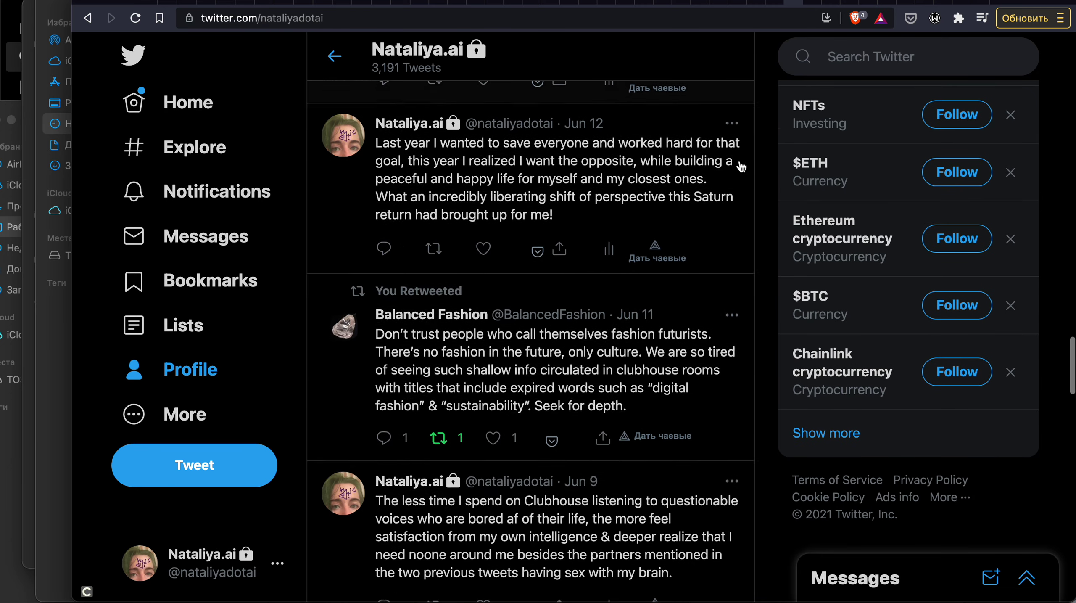
scroll(741, 167, "down", 1)
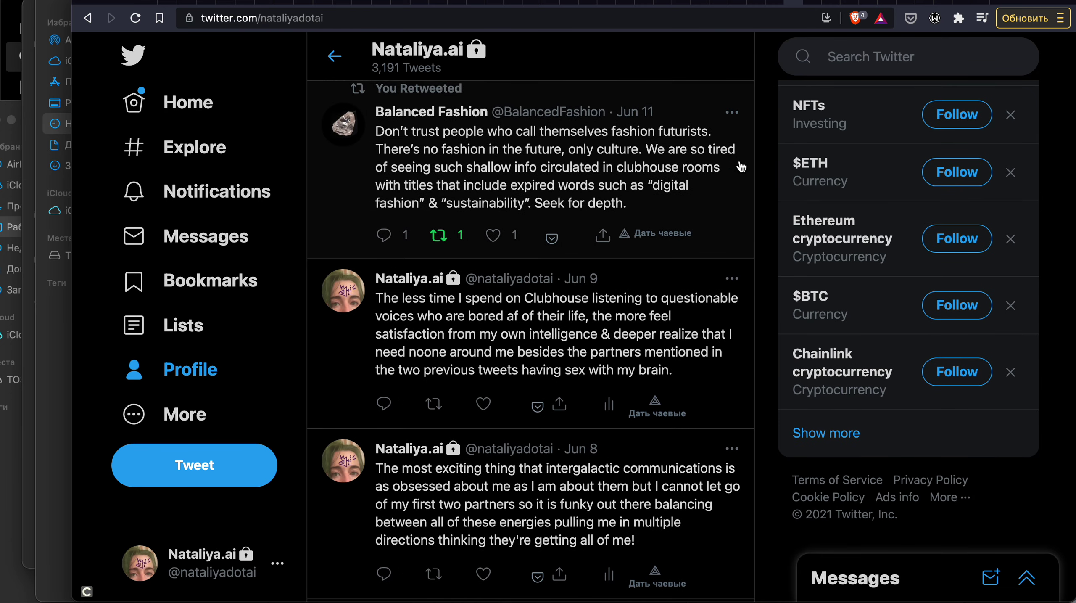
scroll(779, 279, "down", 10)
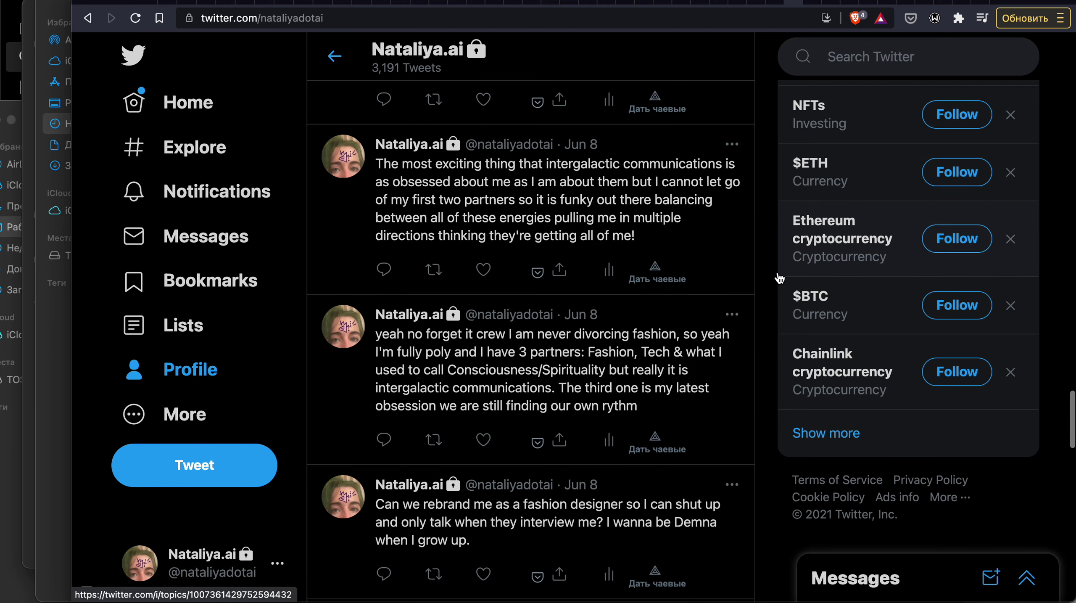
scroll(779, 279, "up", 1)
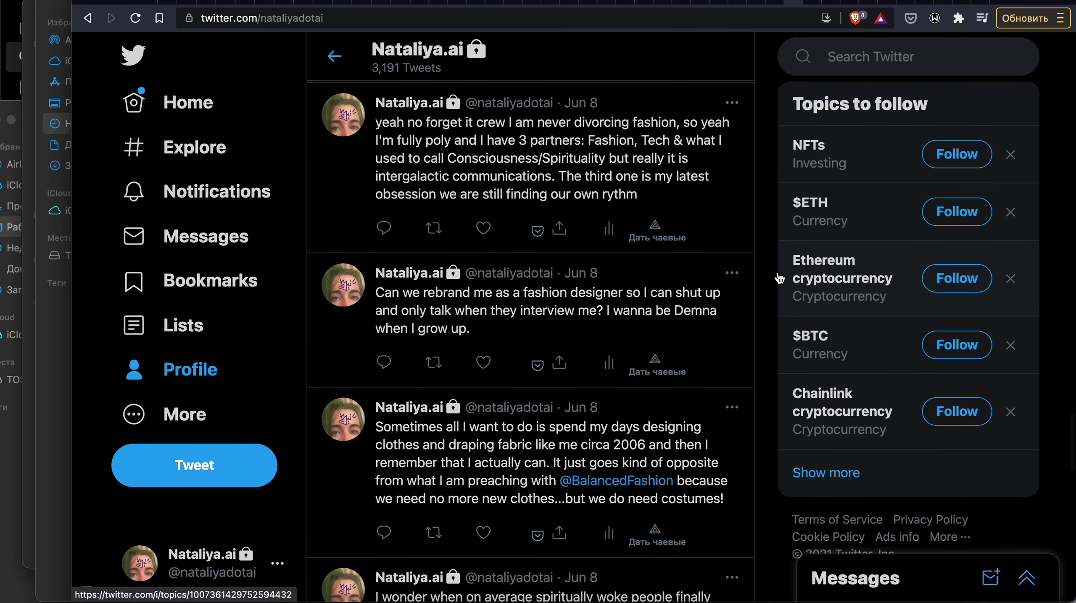
scroll(778, 279, "down", 10)
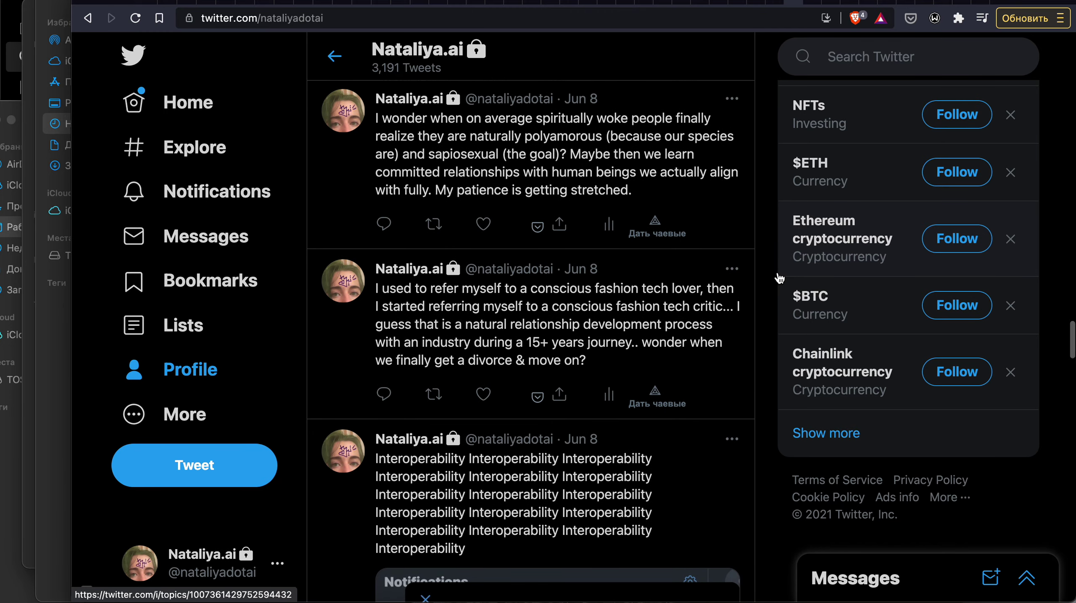
scroll(778, 279, "down", 3)
scroll(779, 278, "down", 8)
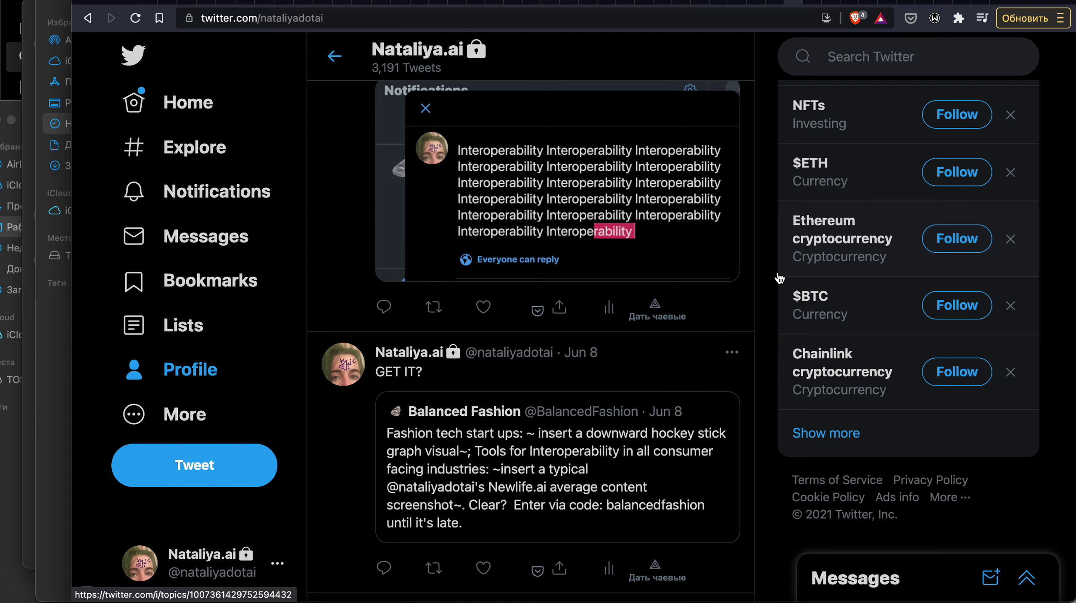
scroll(779, 279, "down", 11)
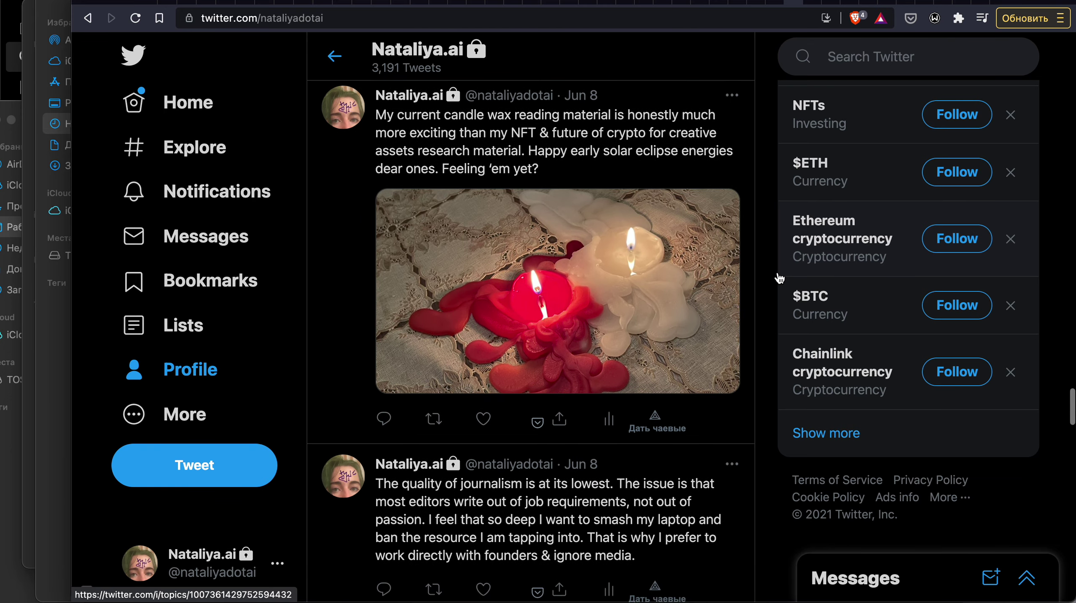
scroll(779, 279, "down", 7)
scroll(779, 279, "down", 5)
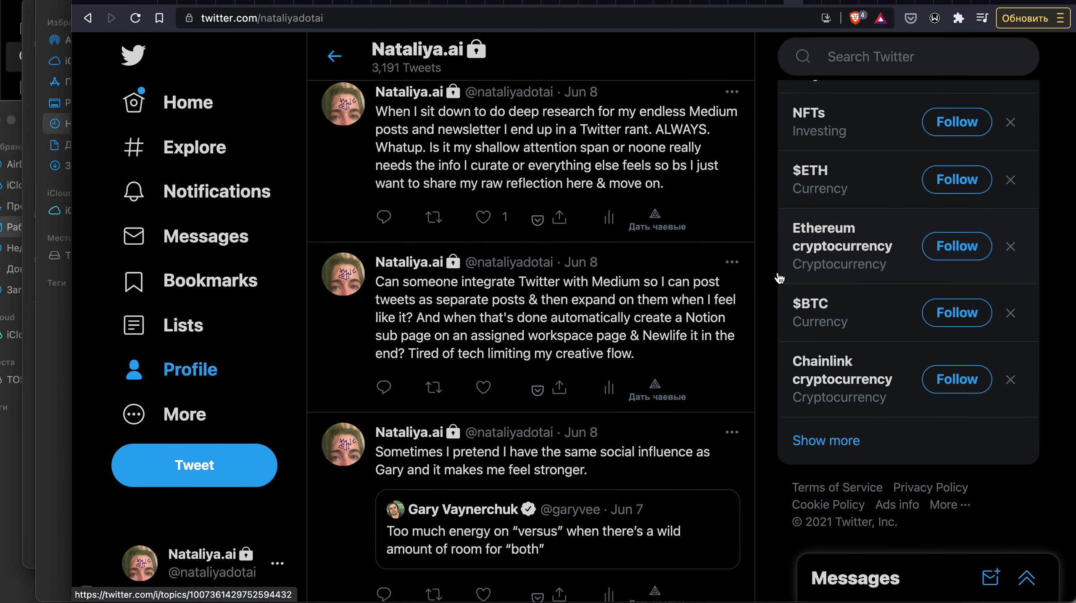
scroll(779, 278, "down", 11)
scroll(779, 279, "down", 1)
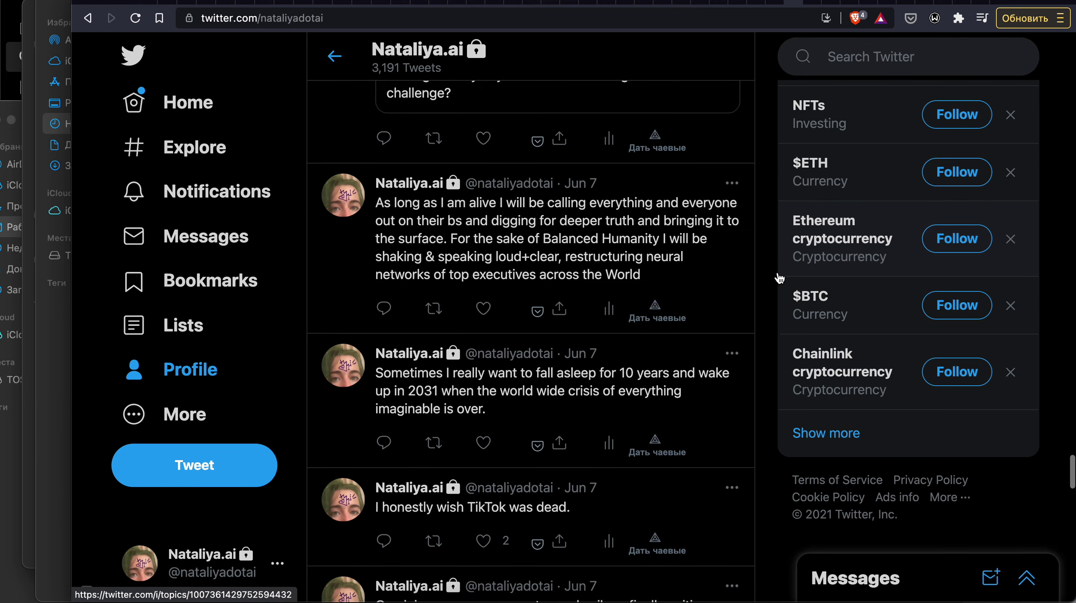
scroll(779, 277, "down", 5)
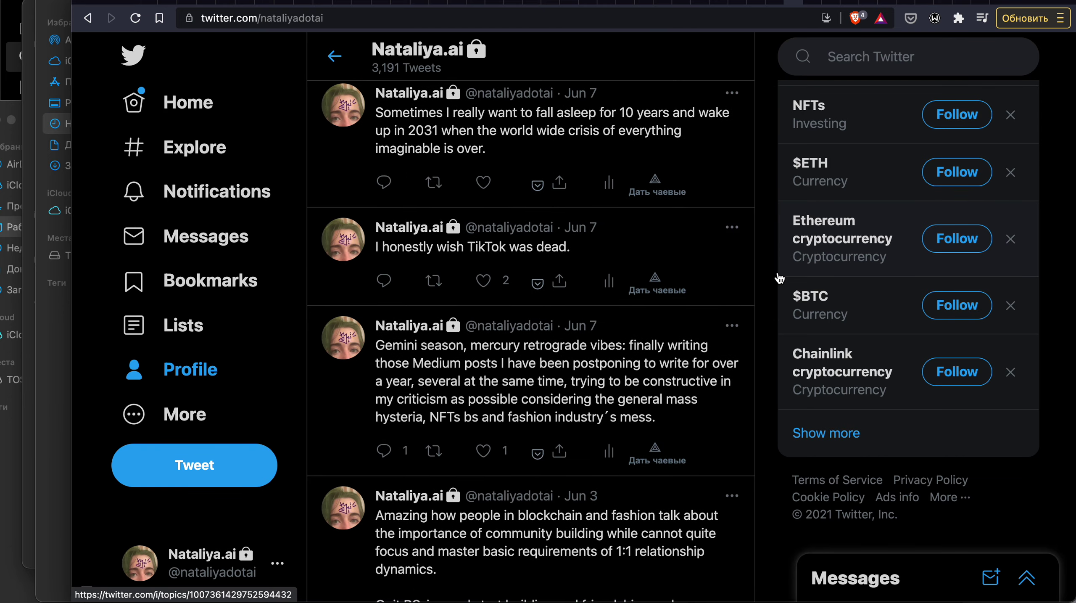
scroll(779, 277, "down", 10)
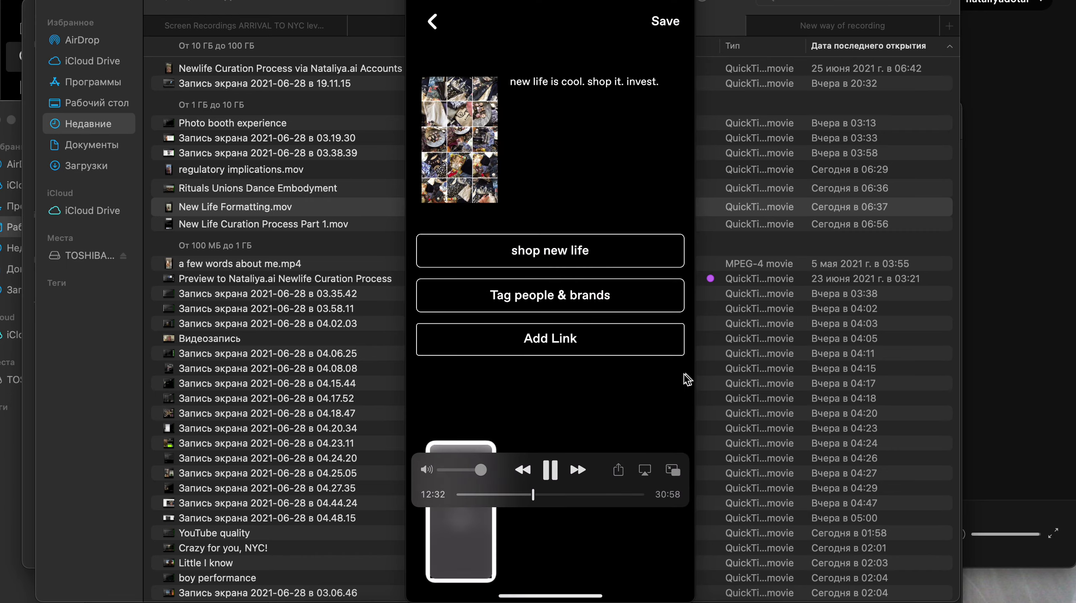
Step: Turn down the YouTube meditation music in Brave and close the New Life Formatting.mov preview
left_click(341, 596)
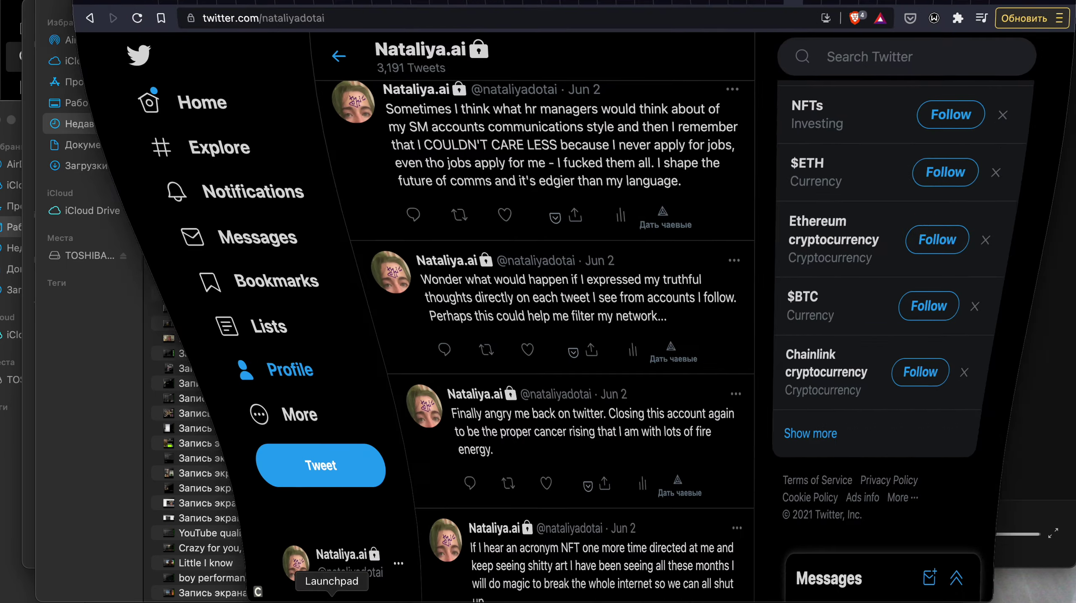
left_click(852, 5)
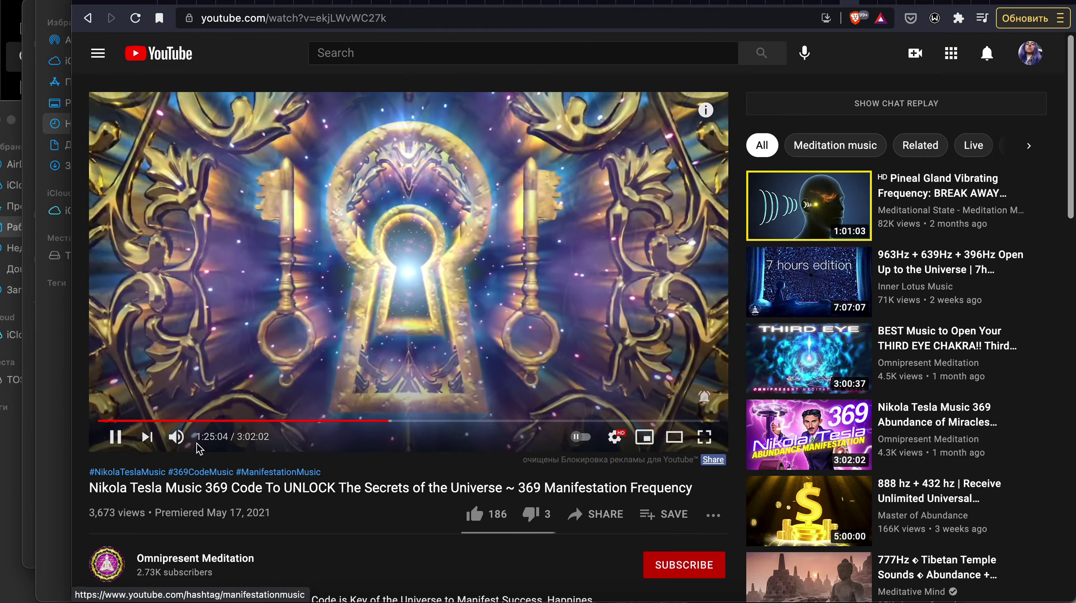
left_click(199, 437)
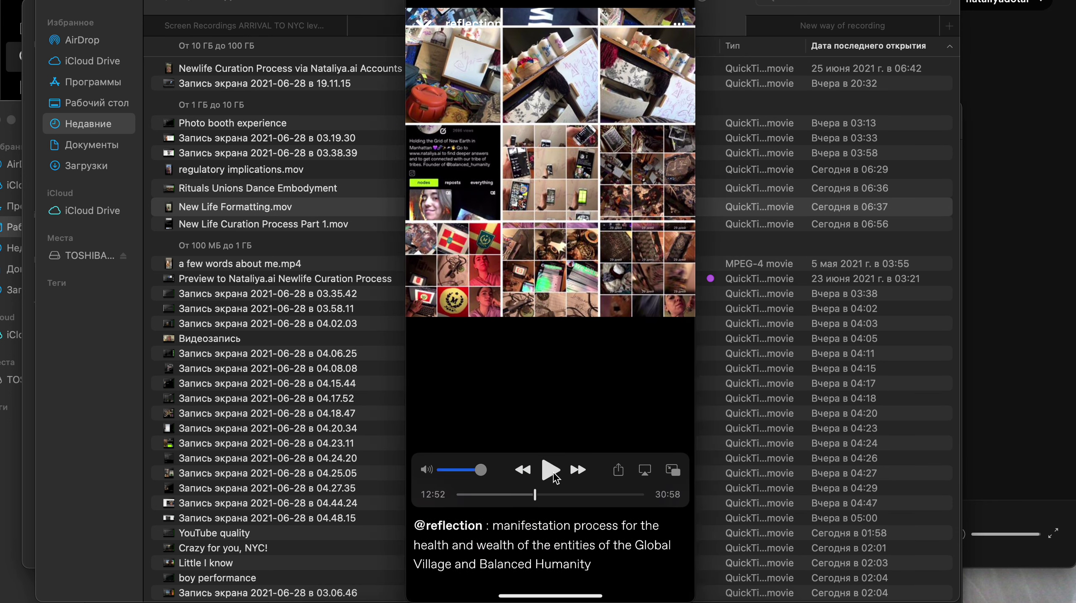
key("space")
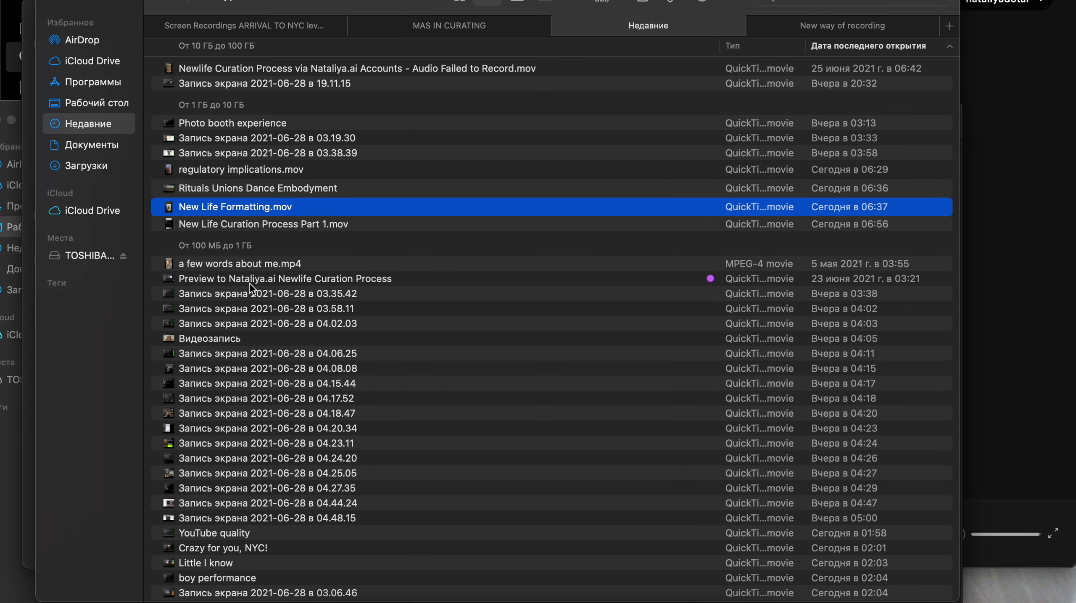
Step: Check the New way of recording folder's contents, then open New Life Curation Process Part 1.mov from Recents
left_click(830, 29)
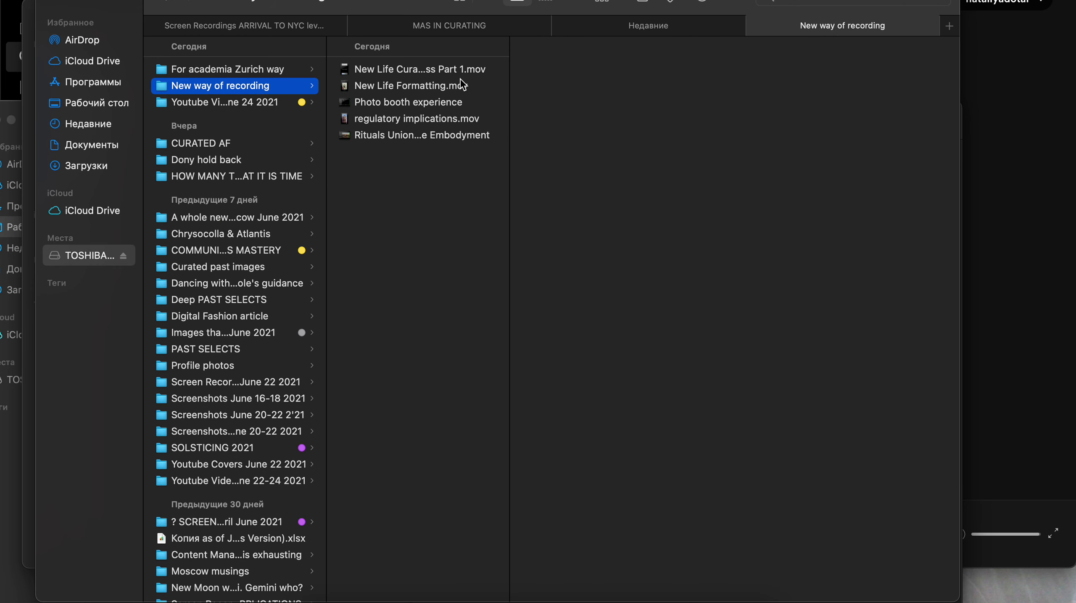
left_click_drag(509, 81, 654, 94)
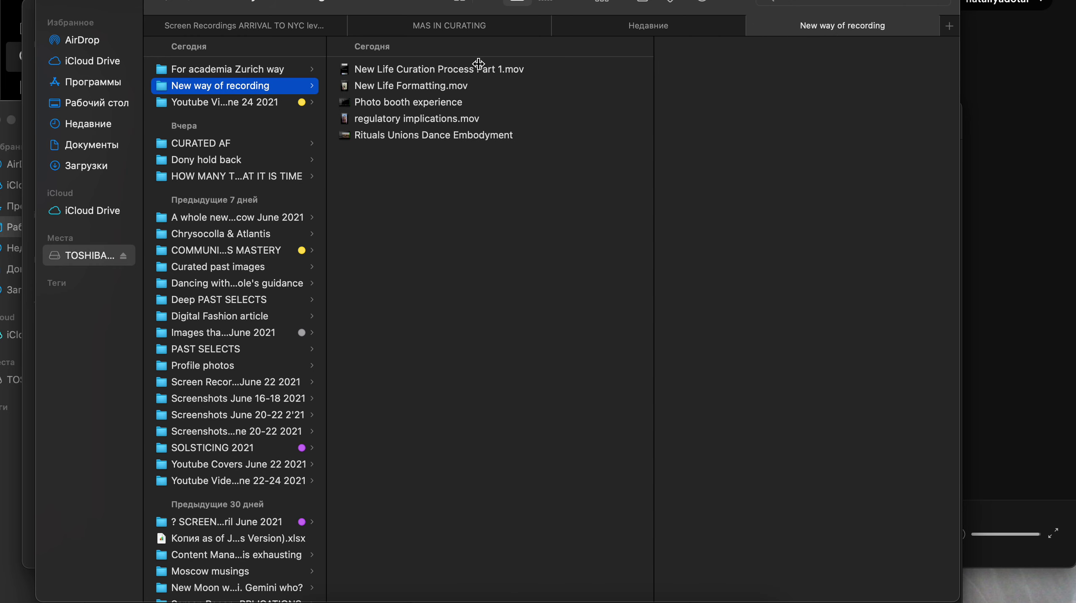
left_click(636, 29)
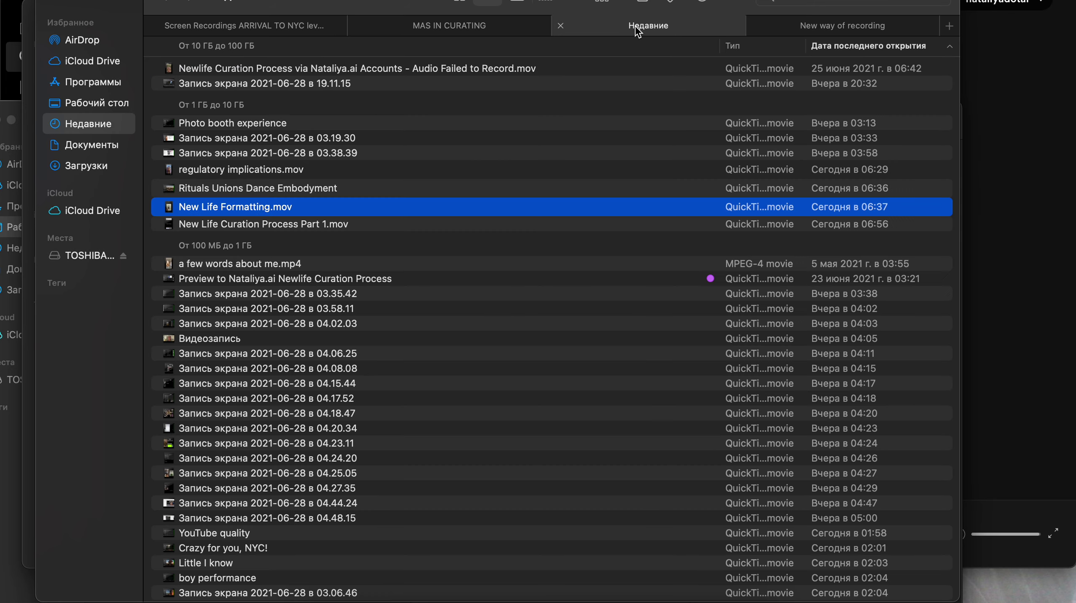
left_click(232, 224)
double_click(259, 226)
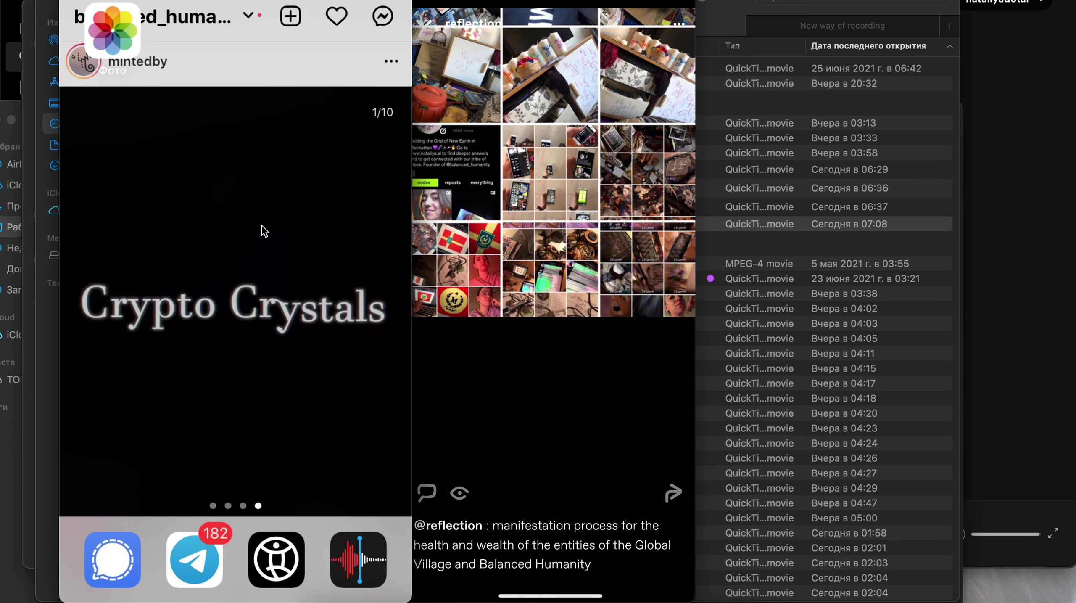
Step: Play the curation video from about 05:39, close its player window, and drag the file to the Trash
left_click(245, 481)
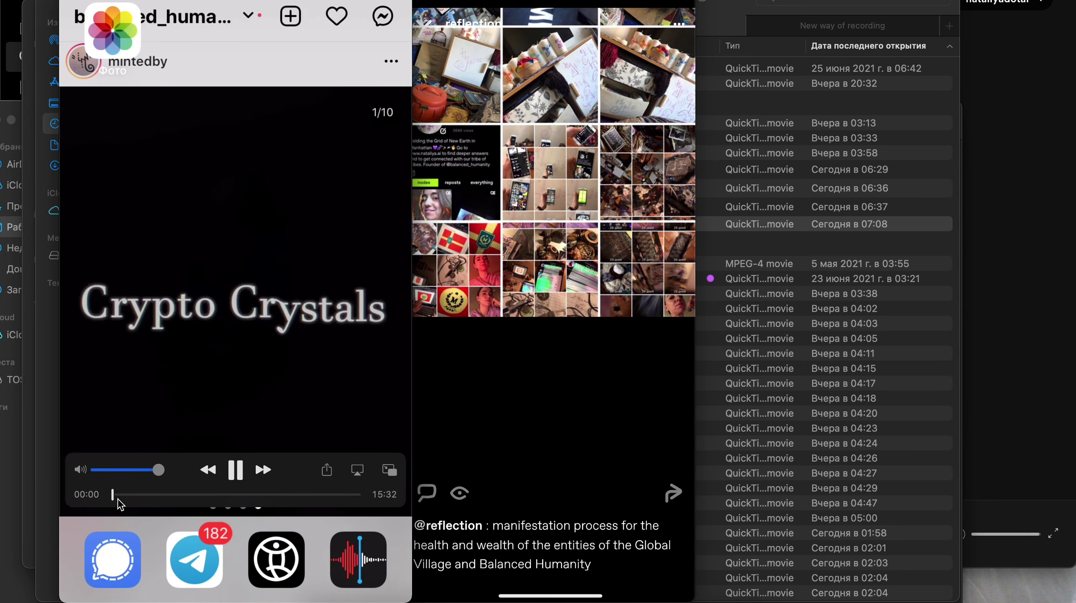
left_click_drag(115, 499, 291, 496)
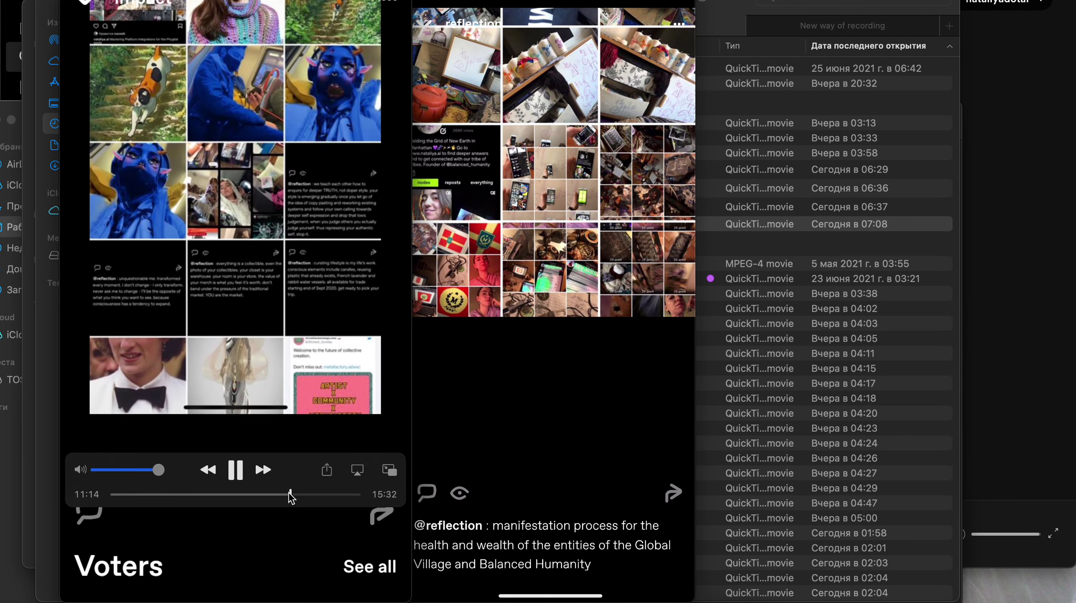
left_click(76, 470)
left_click(76, 471)
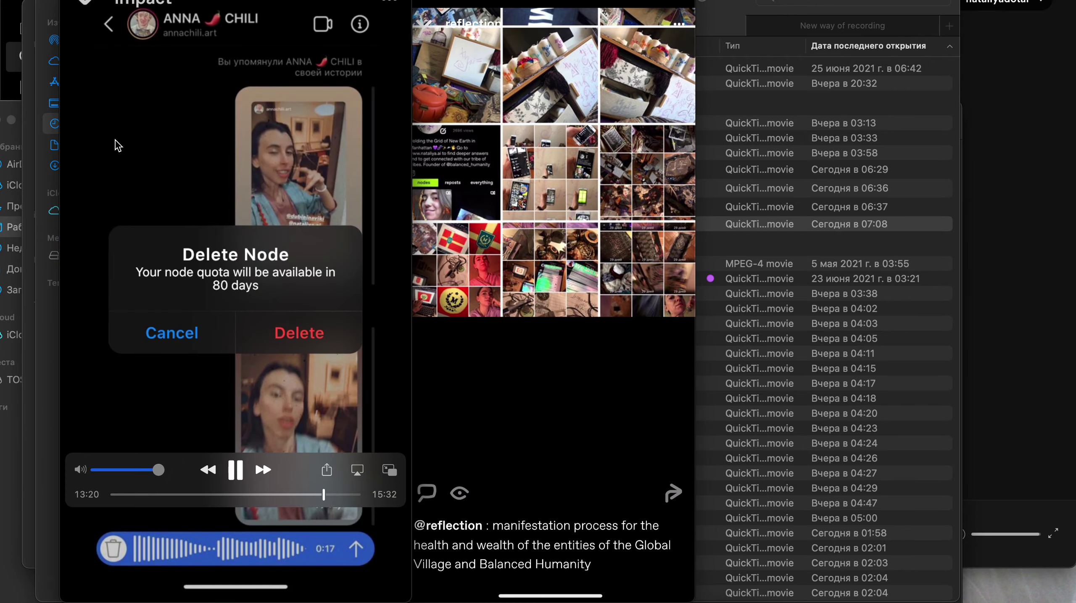
key("super+w")
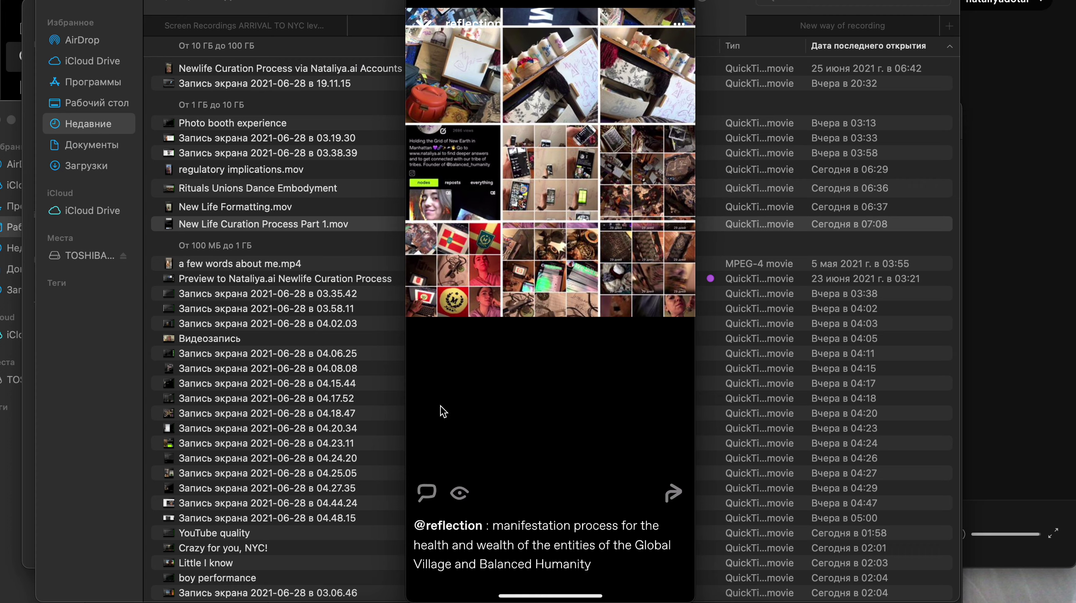
left_click_drag(261, 224, 759, 599)
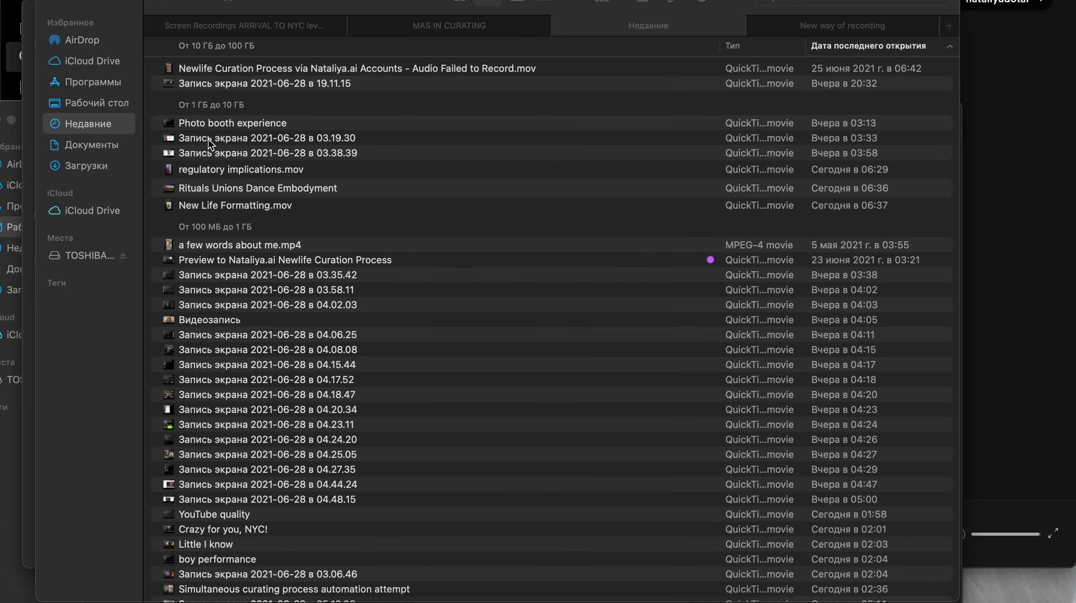
Step: Open the 03.19.30 screen recording from Recents in QuickTime Player
left_click(222, 139)
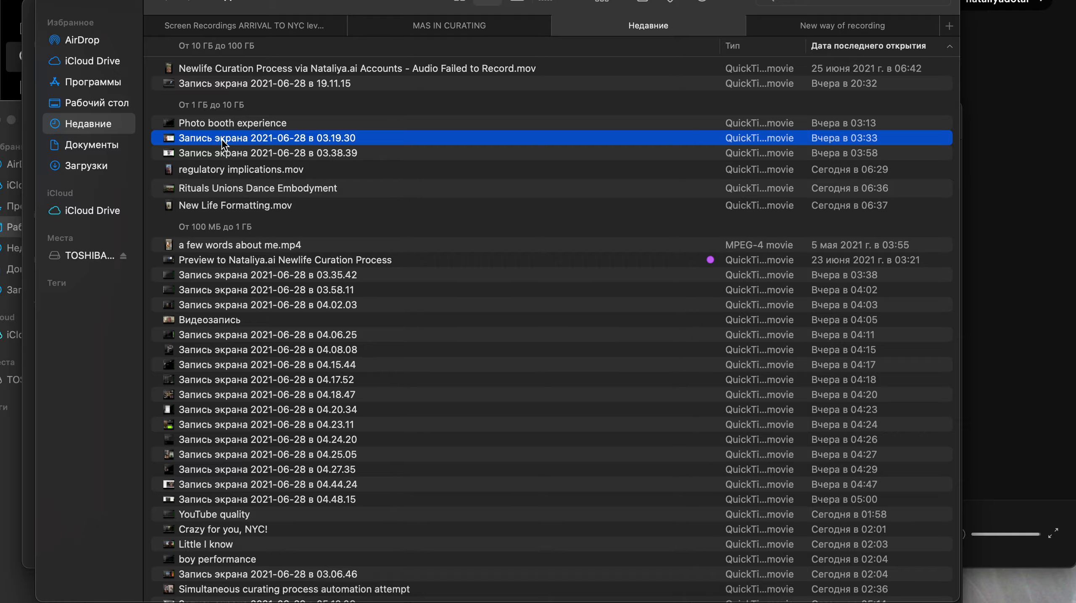
double_click(222, 143)
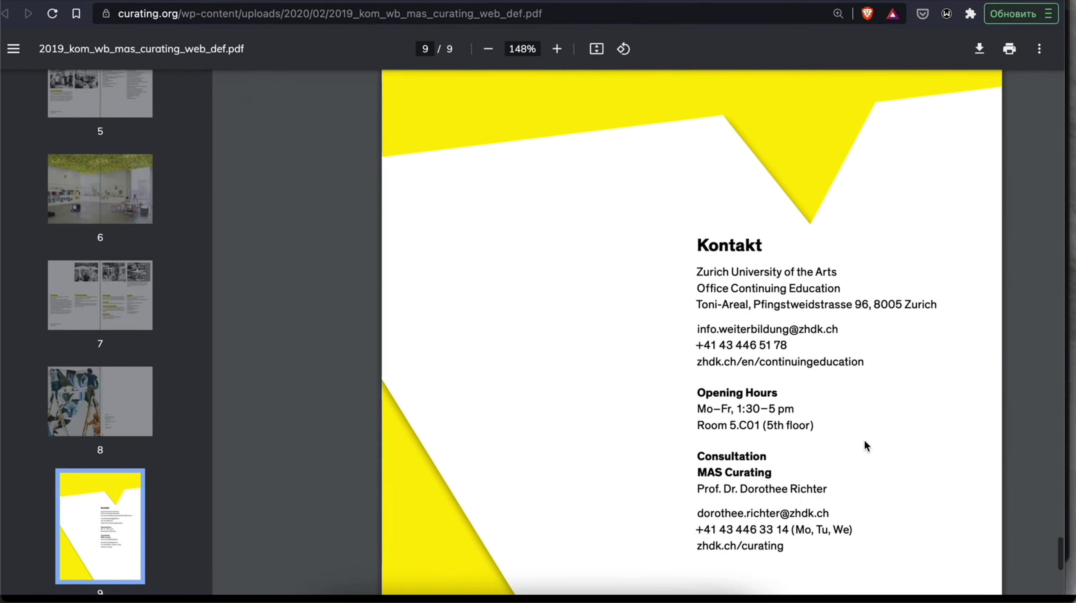
scroll(835, 334, "up", 3)
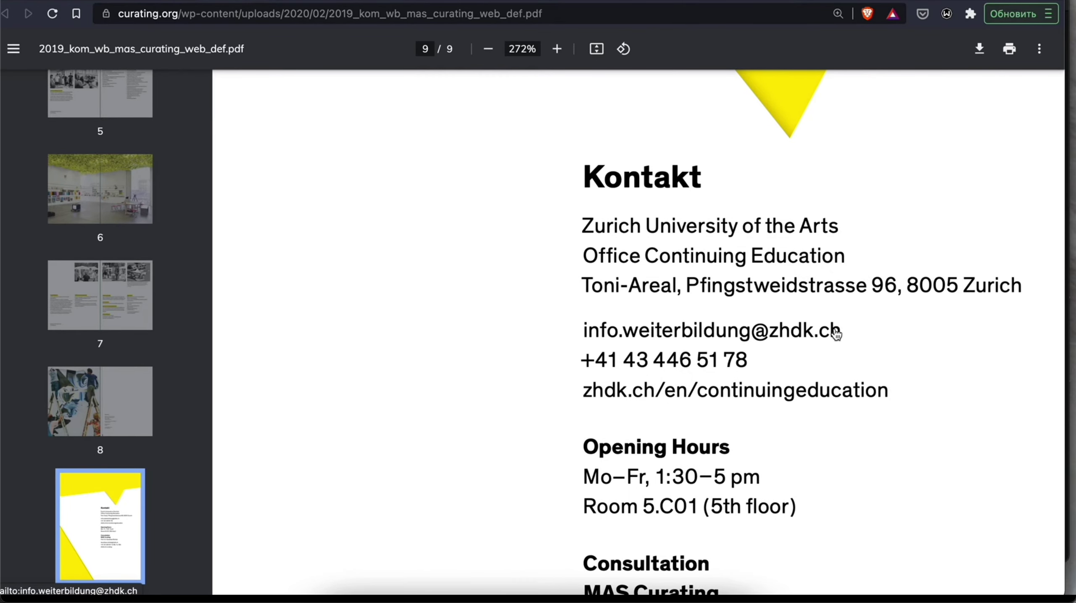
scroll(878, 485, "down", 3)
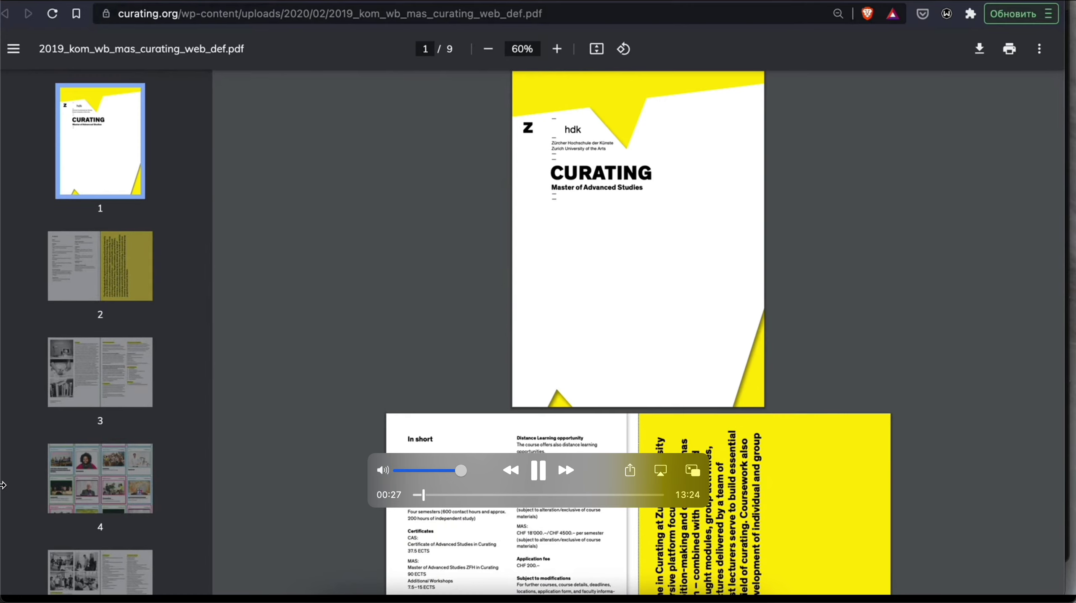
left_click(534, 495)
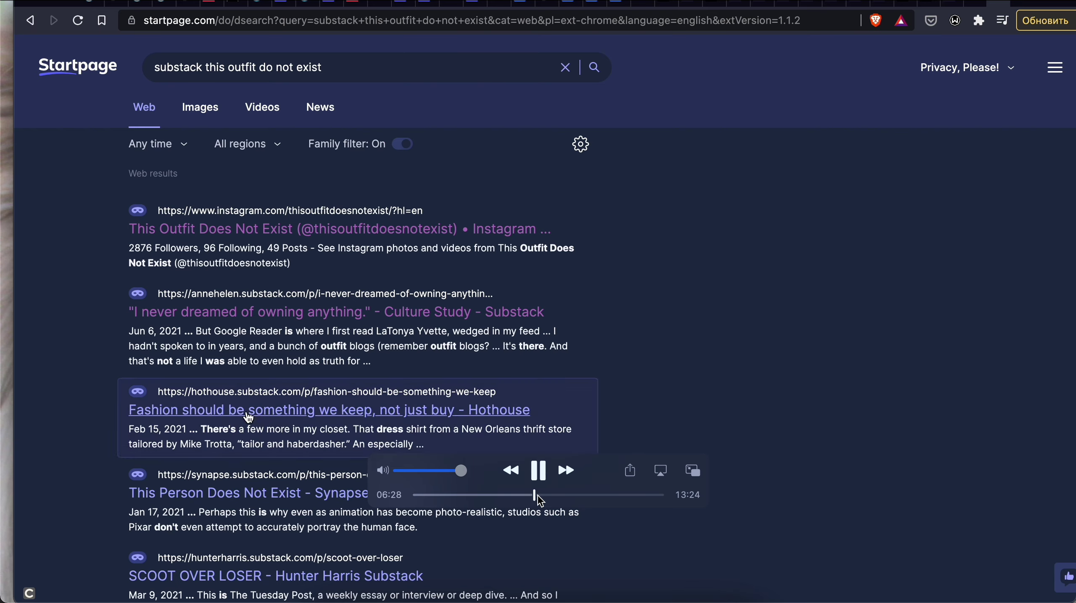
Step: Jump the screen recording ahead to about 08:20
left_click(568, 495)
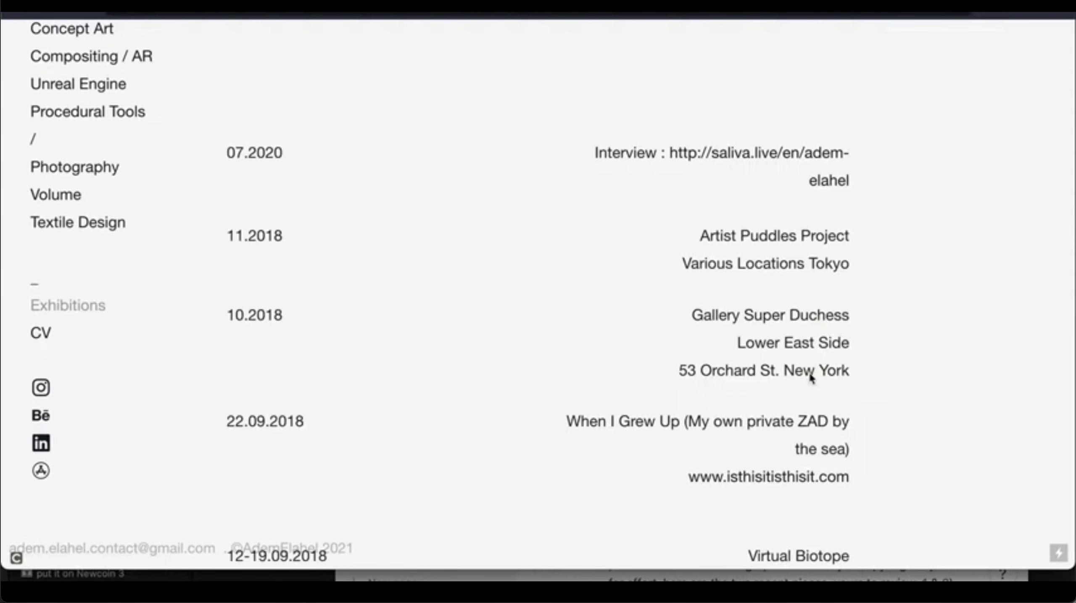
Step: Skim the recording at 10:15, 10:50, 12:02 and near the end, return to 03:36, then switch to Finder
mouse_move(606, 502)
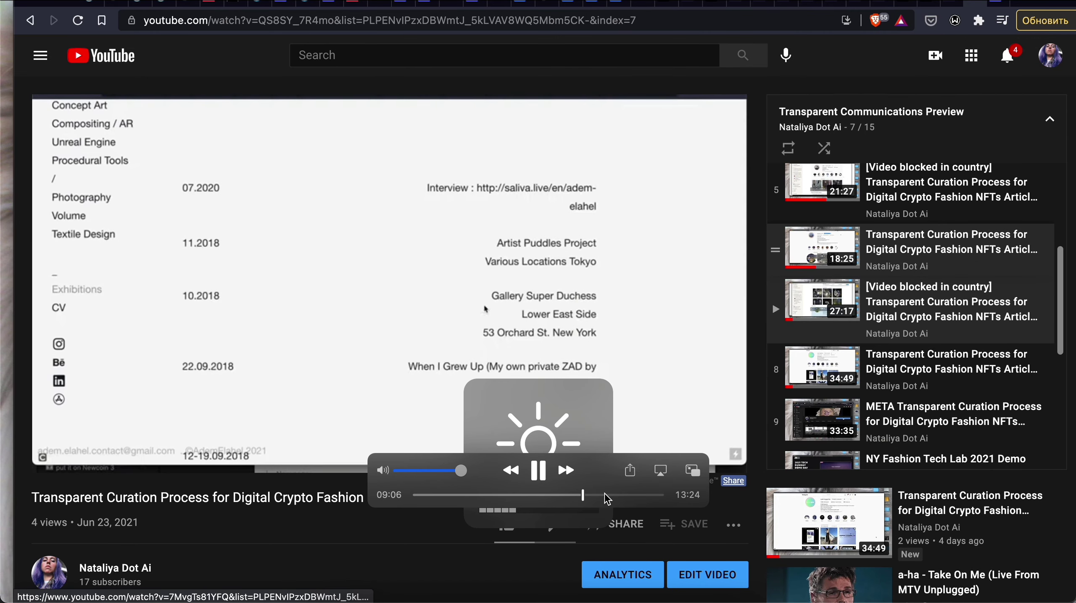
left_click(605, 494)
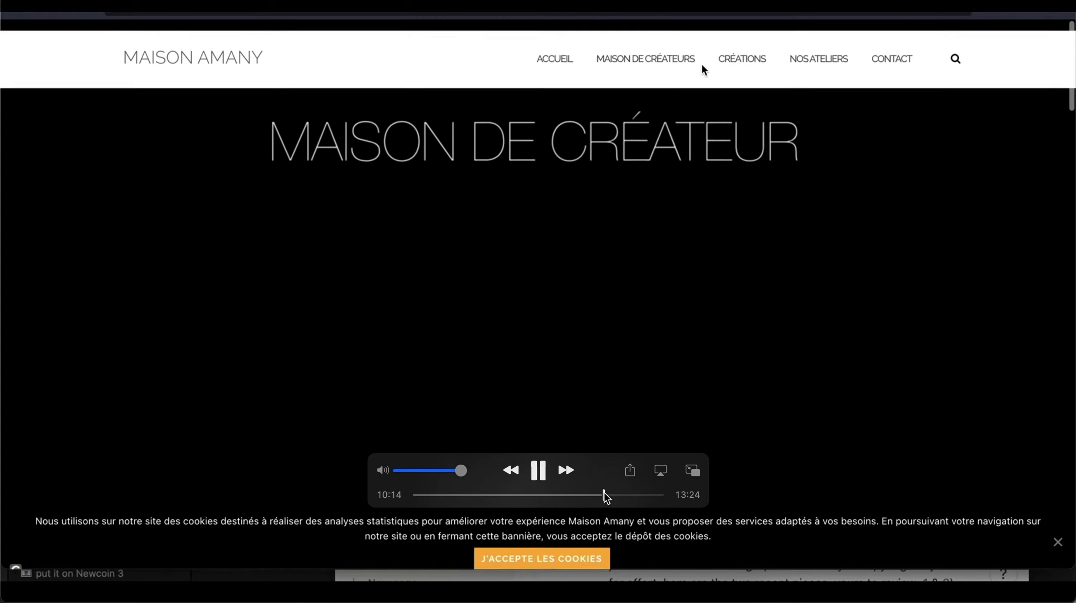
left_click(615, 495)
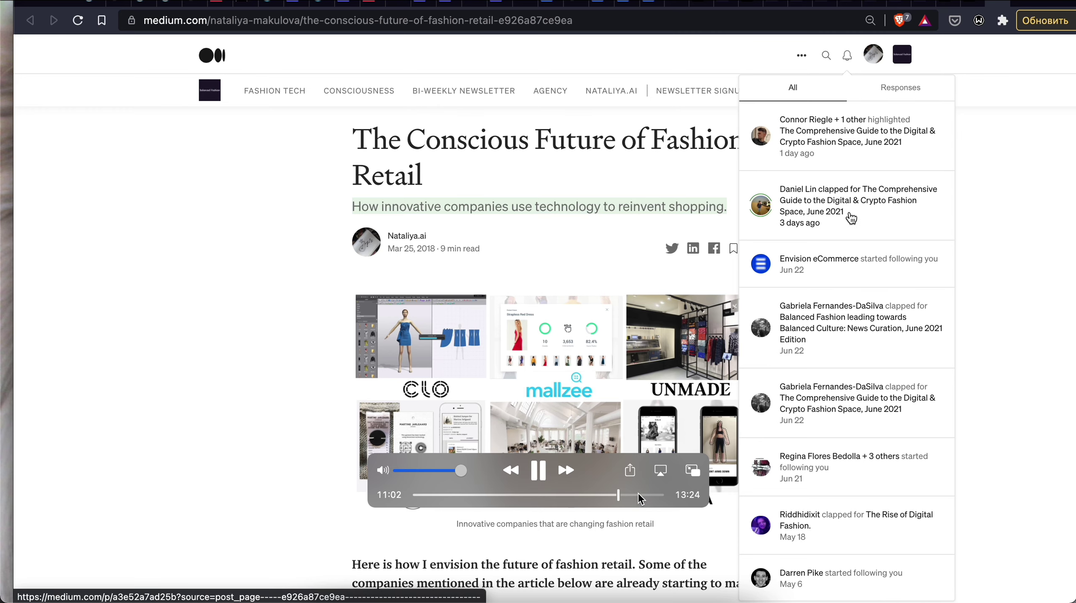
left_click(637, 494)
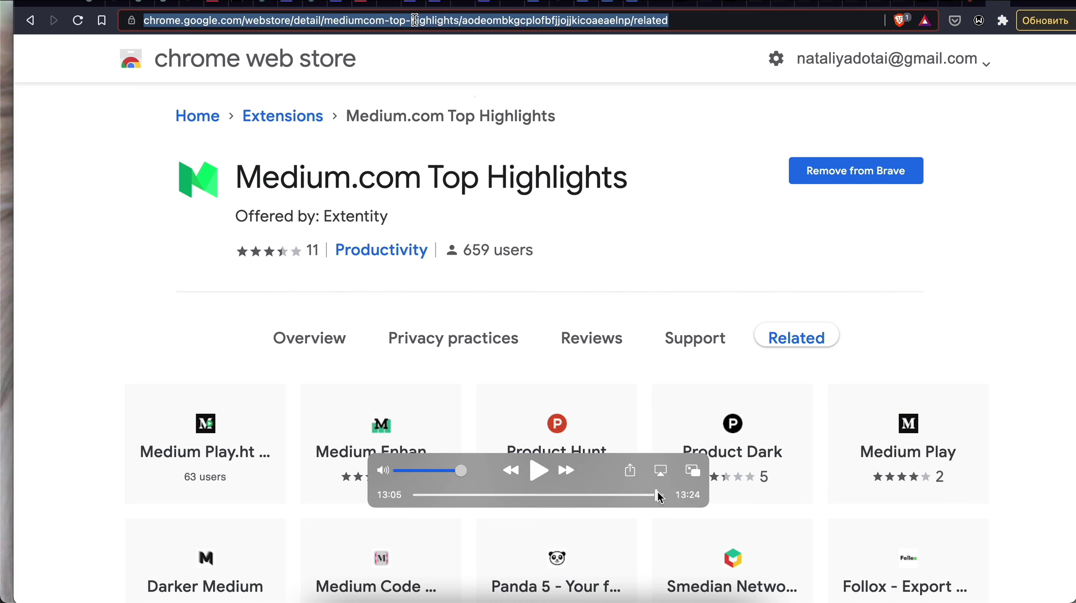
left_click(656, 494)
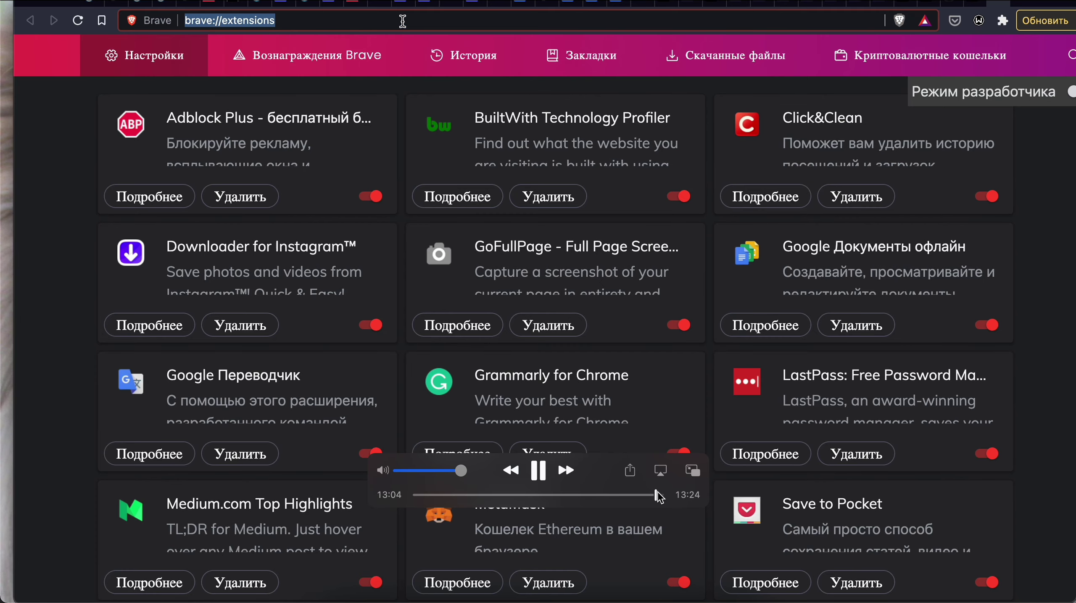
left_click(481, 494)
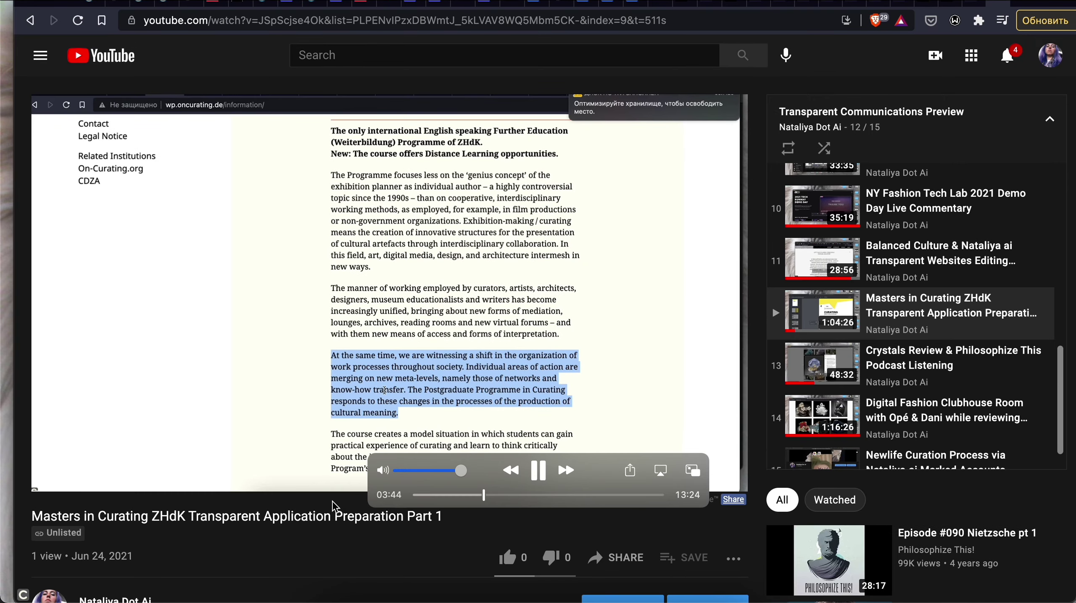
left_click(332, 599)
left_click(316, 599)
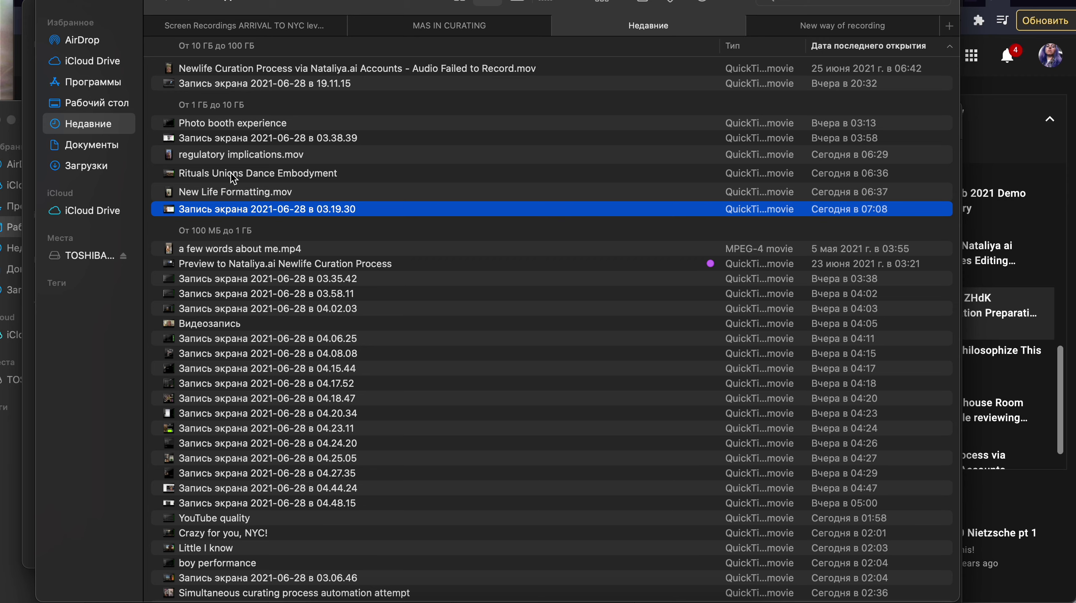
Step: Rename the 03.19.30 recording to 'Dynamic product review' and drag it onto the New way of recording folder
left_click(214, 209)
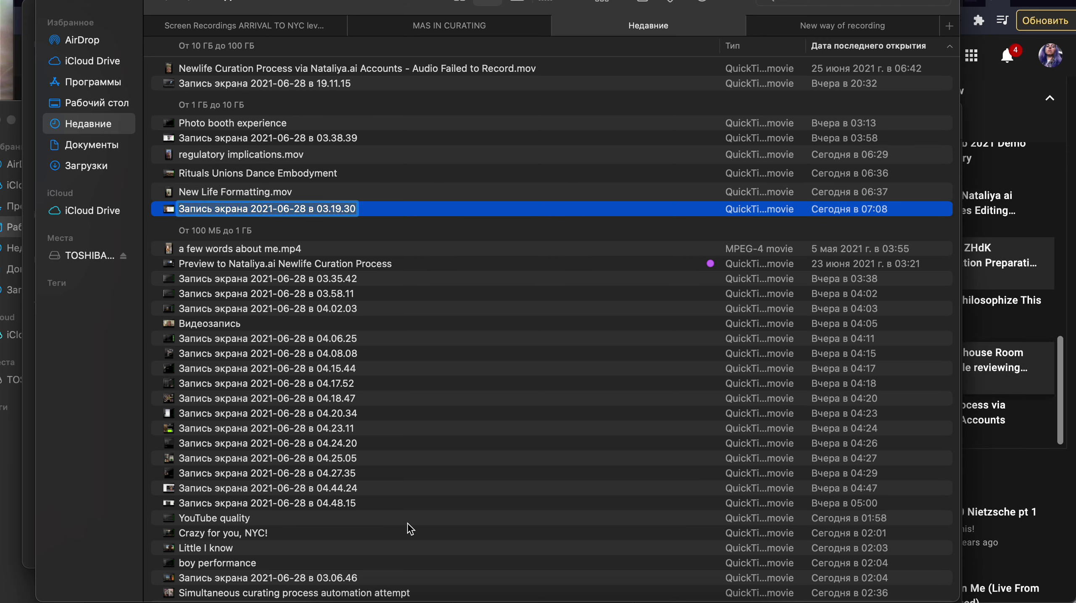
left_click(963, 74)
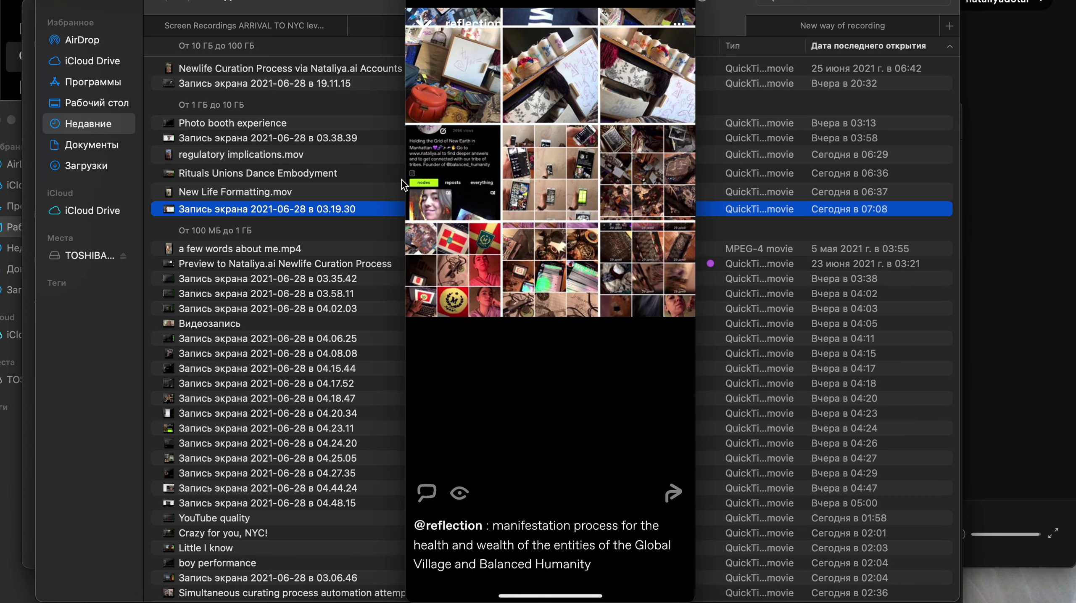
key("Return")
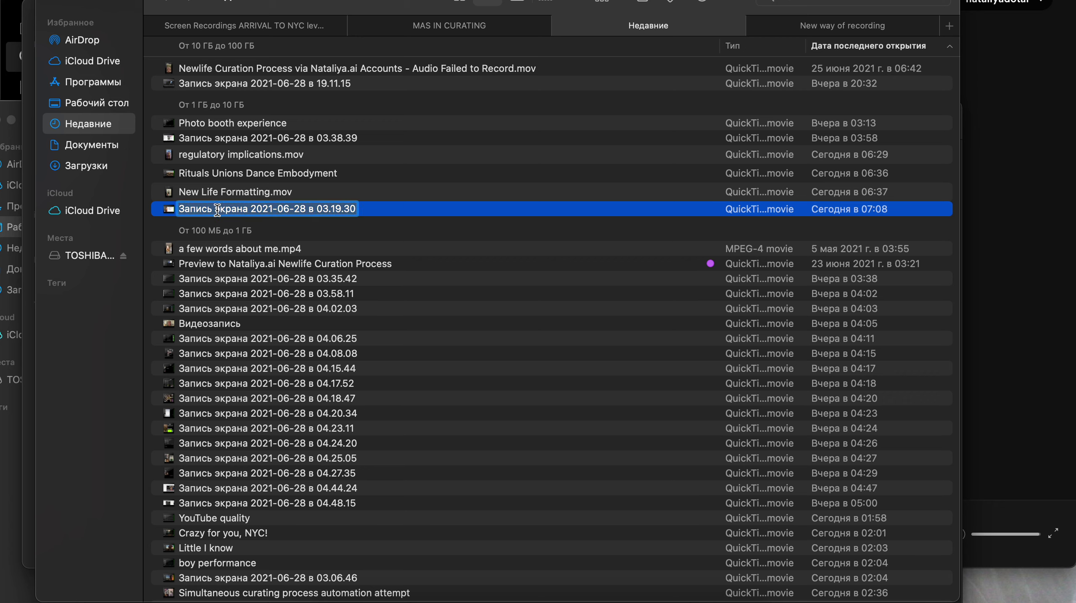
type("Dynamic")
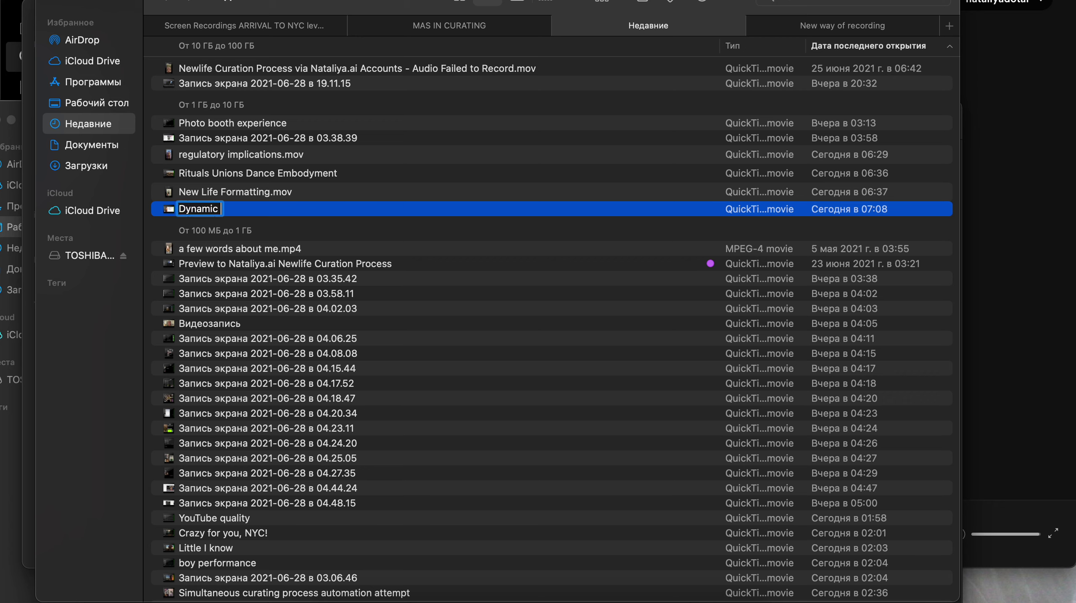
type(" product ")
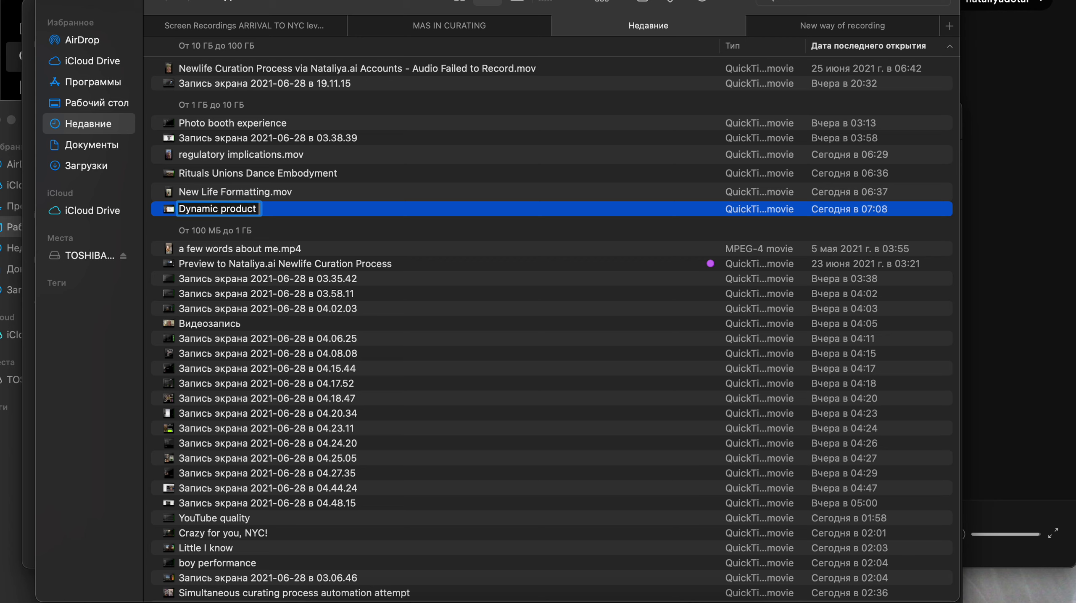
type("review")
key("Return")
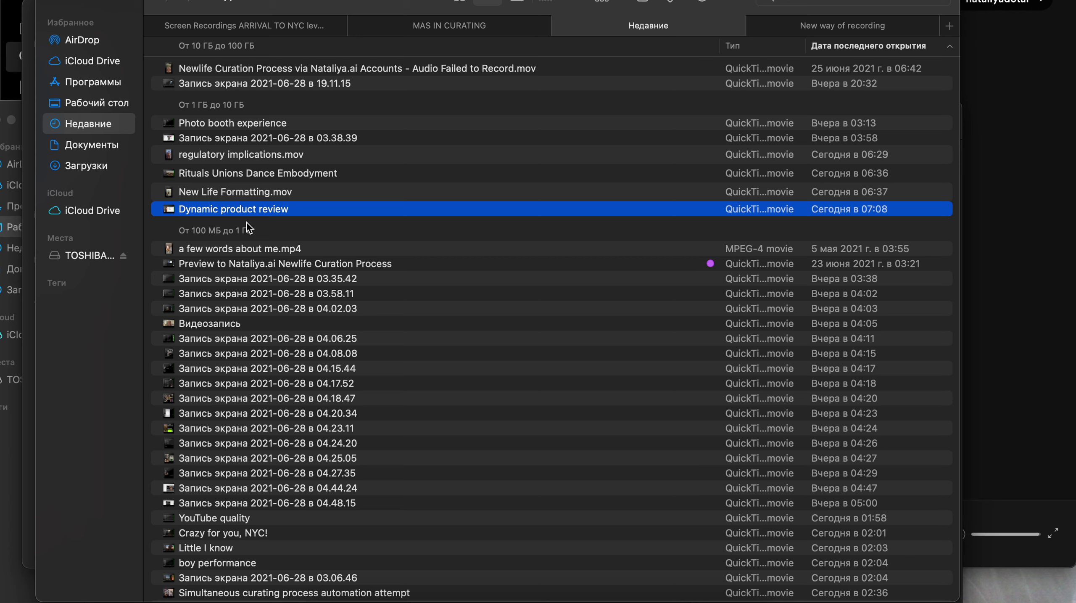
mouse_move(225, 211)
left_mouse_down()
mouse_move(106, 258)
mouse_move(482, 105)
mouse_move(789, 29)
left_mouse_up()
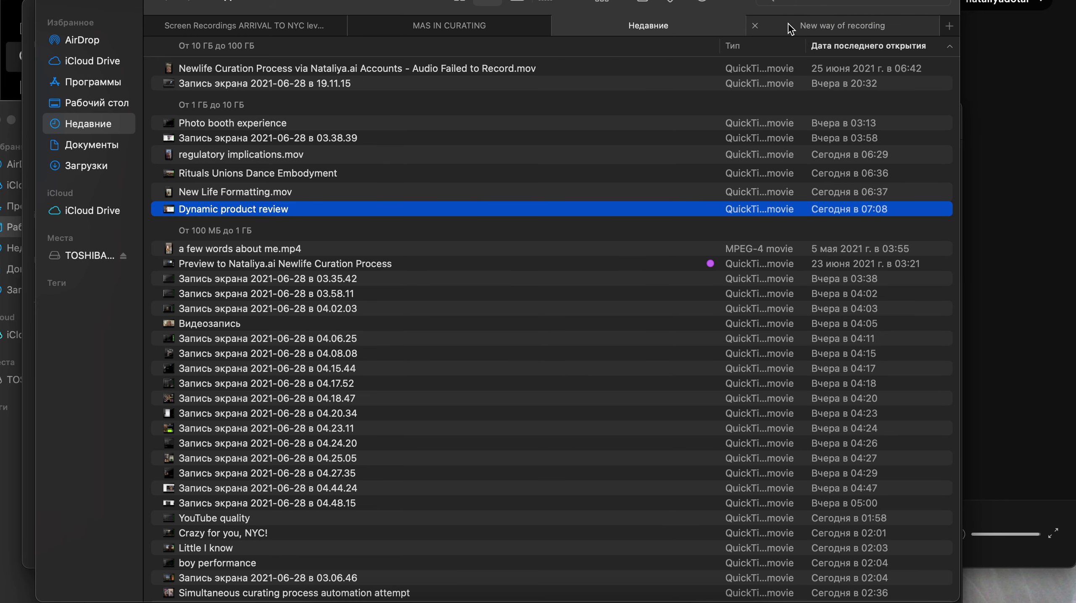
Step: Check twice that Dynamic product review appears in the New way of recording folder, returning to Recents each time
left_click(790, 28)
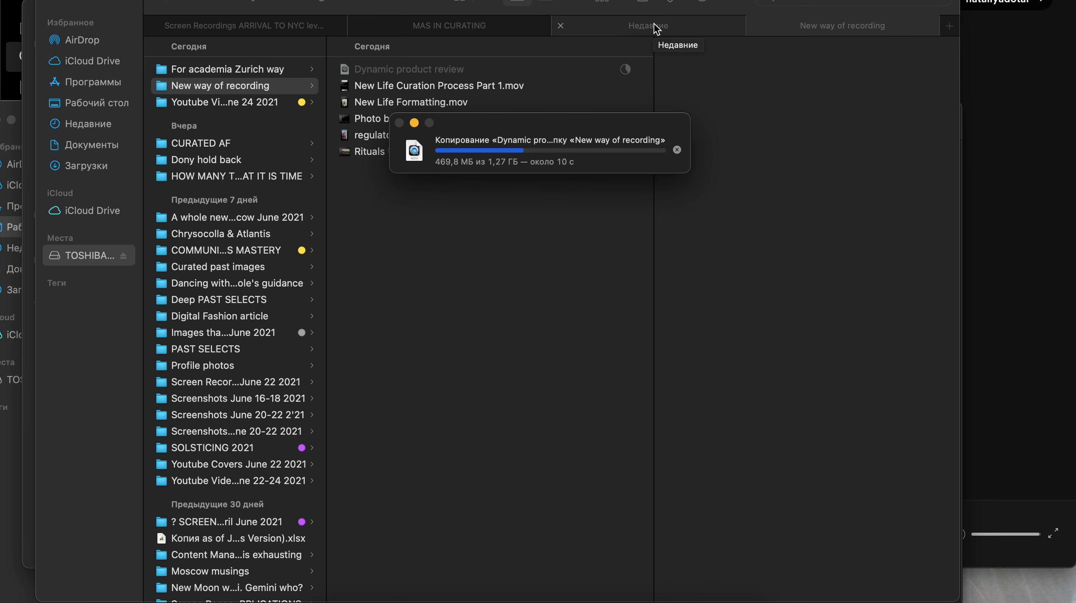
left_click(656, 29)
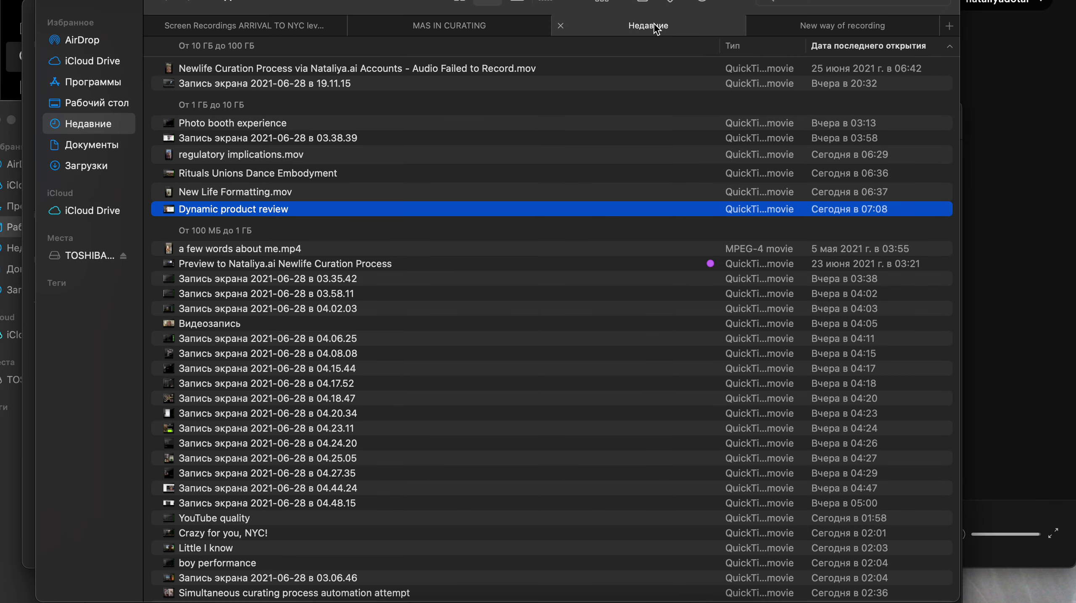
left_click(829, 25)
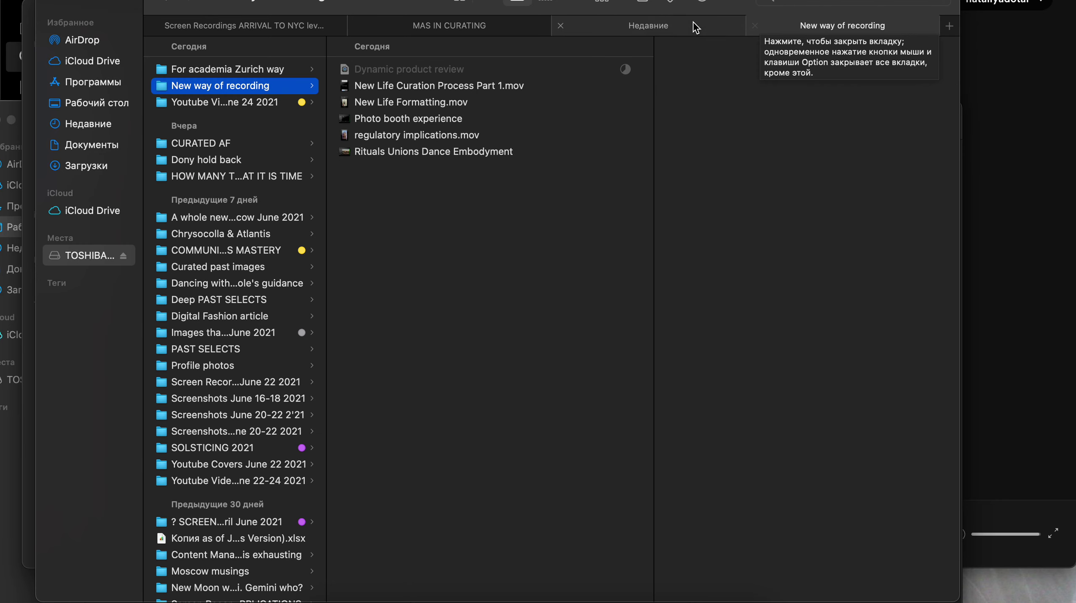
left_click(665, 27)
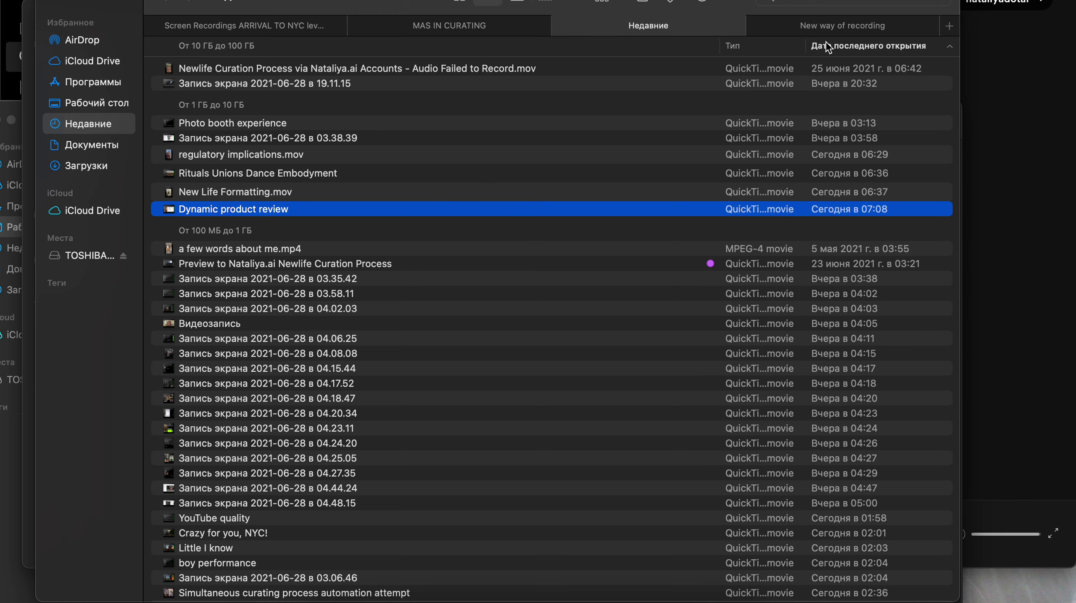
Step: Trash Dynamic product review, permanently empty the Trash, and switch to the 03.38.39 screen recording
double_click(273, 139)
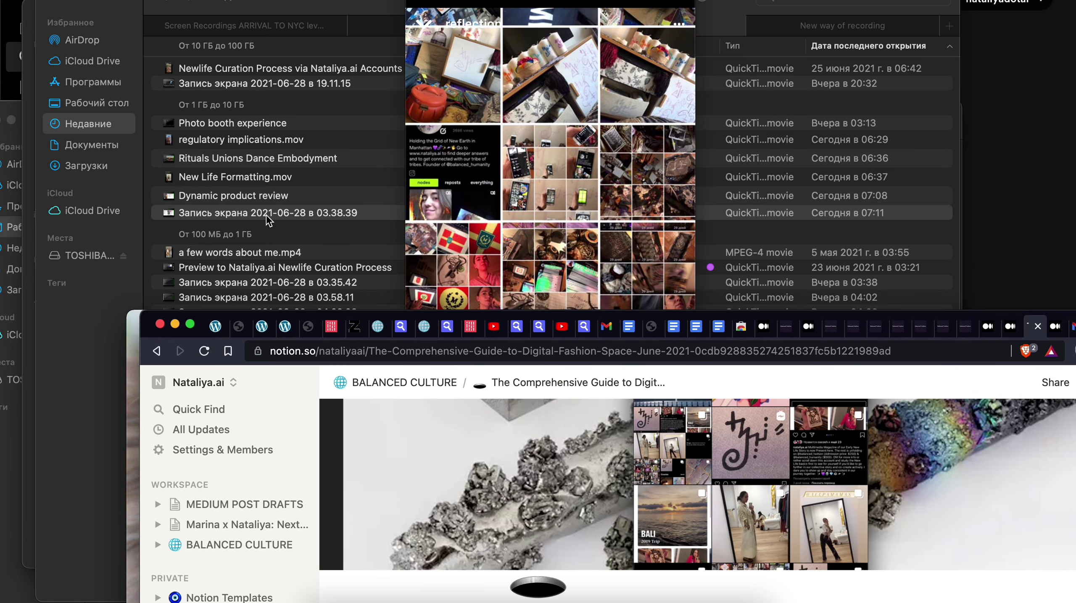
mouse_move(238, 212)
left_mouse_down()
mouse_move(550, 399)
mouse_move(300, 228)
mouse_move(242, 209)
mouse_move(636, 377)
mouse_move(756, 583)
mouse_move(813, 589)
mouse_move(814, 599)
left_mouse_up()
right_click(794, 599)
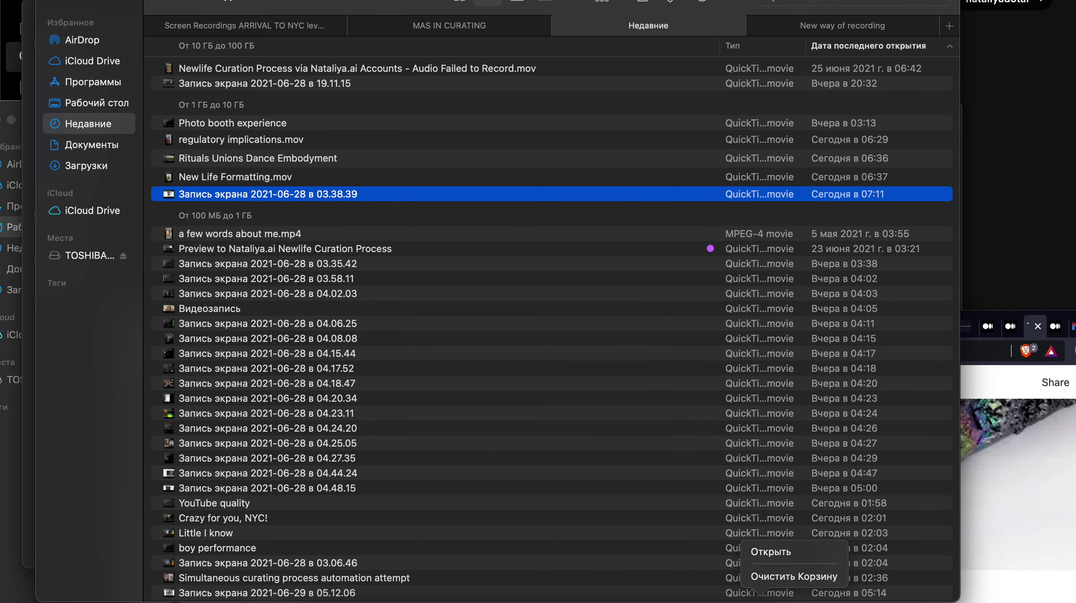
left_click(762, 578)
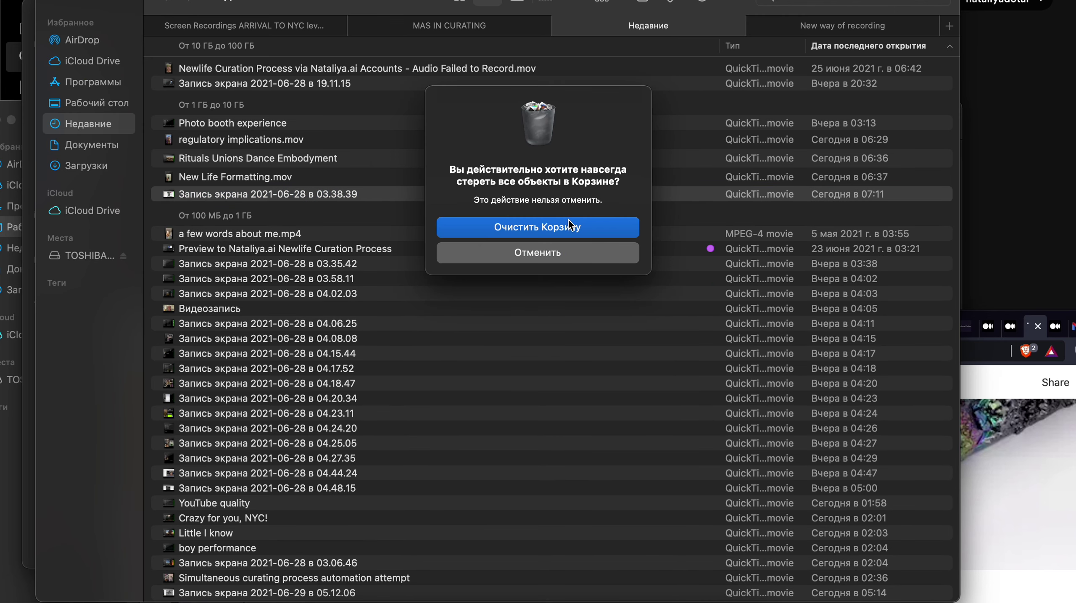
left_click(568, 226)
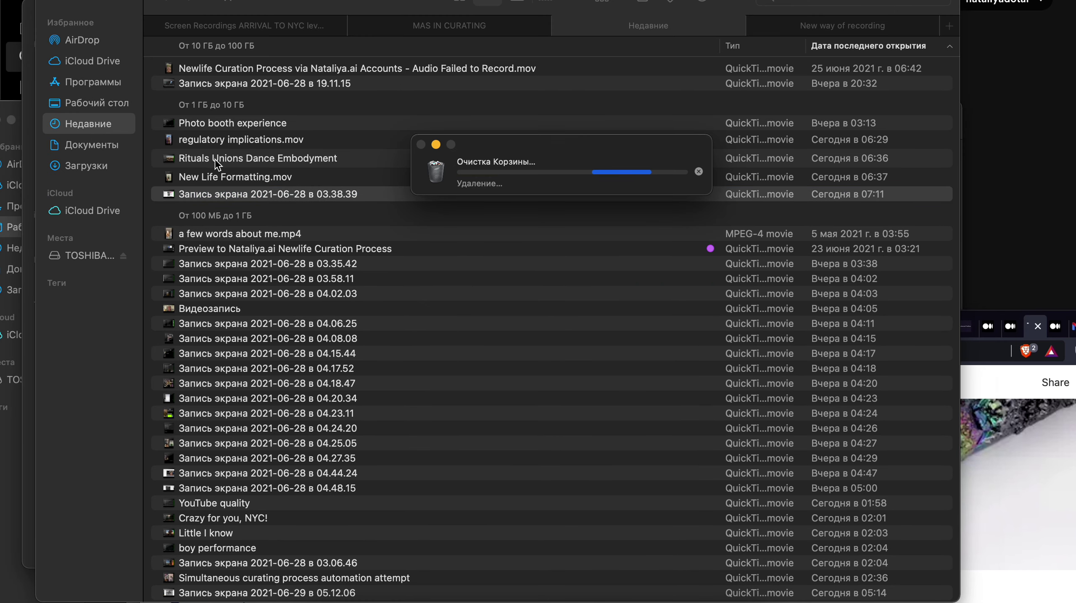
key("super+Tab")
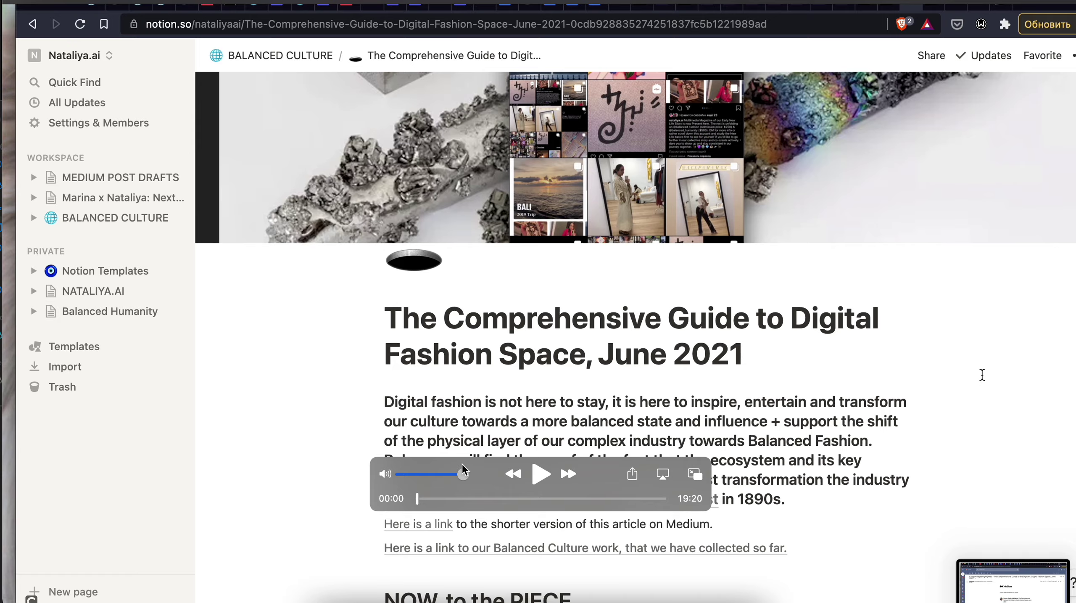
Step: Play the 19:20 recording and skim ahead to about 2:32, 5:36, then 7:26
left_click(541, 475)
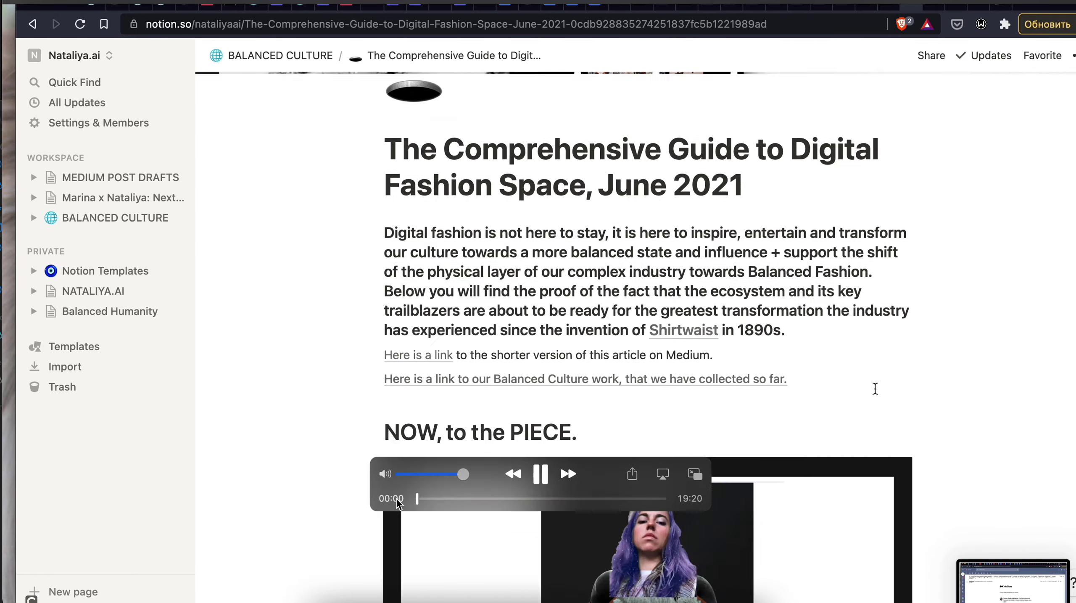
left_click_drag(419, 498, 450, 498)
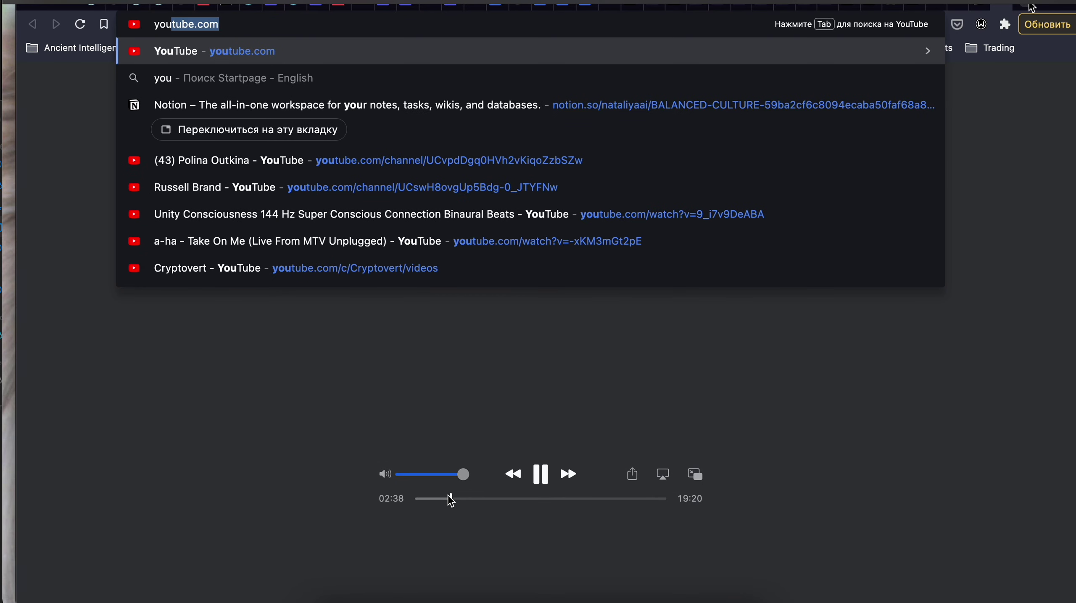
left_click_drag(451, 500, 489, 500)
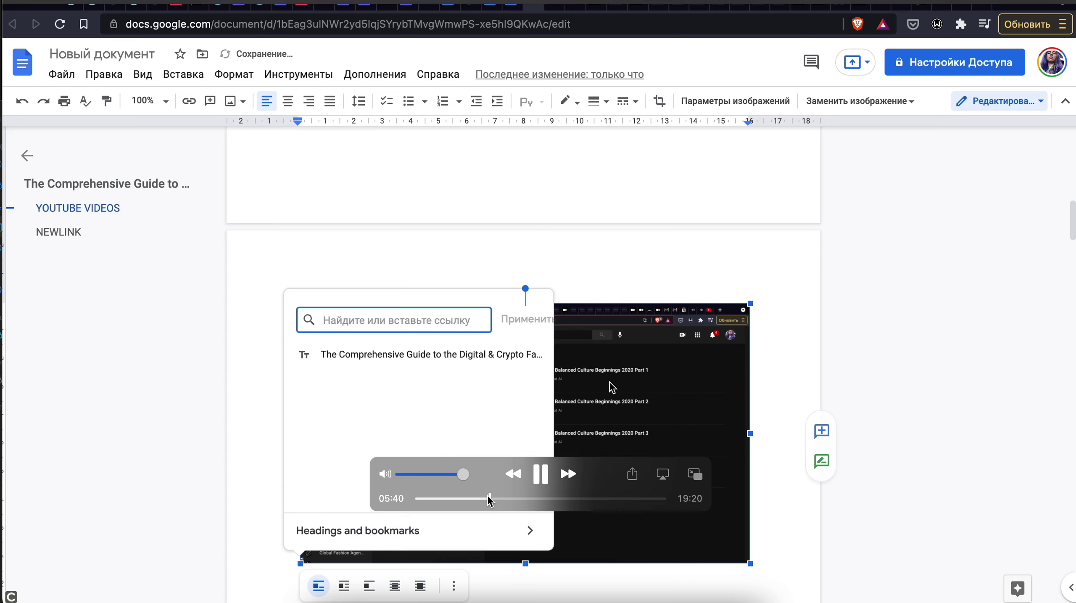
left_click_drag(489, 500, 540, 501)
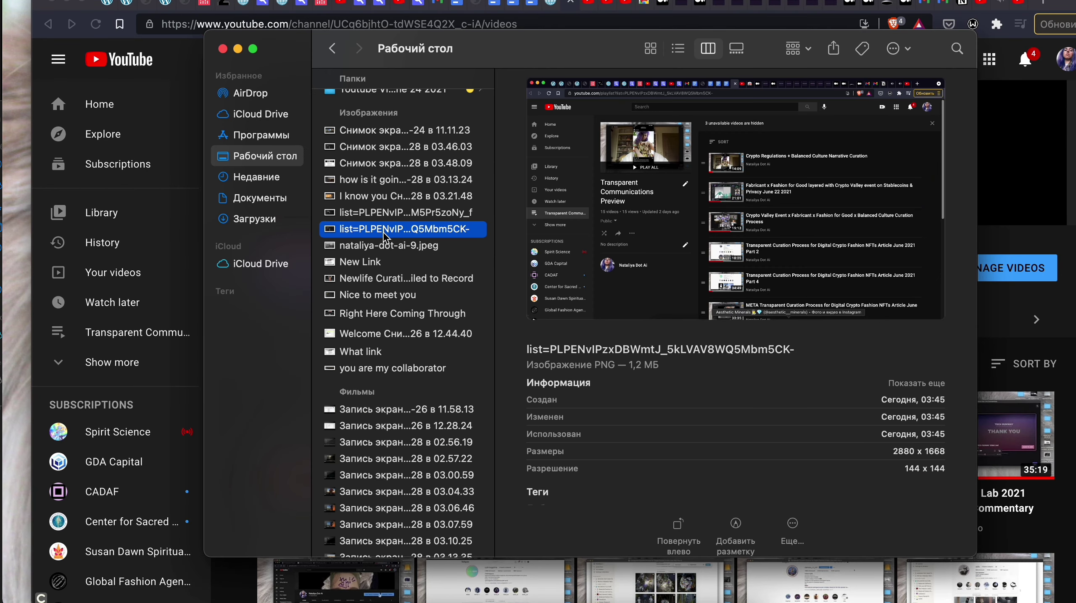
Step: Let the recording play while it shows screenshot 03.48.09 renamed to the channel ID
left_click(356, 146)
left_click(356, 163)
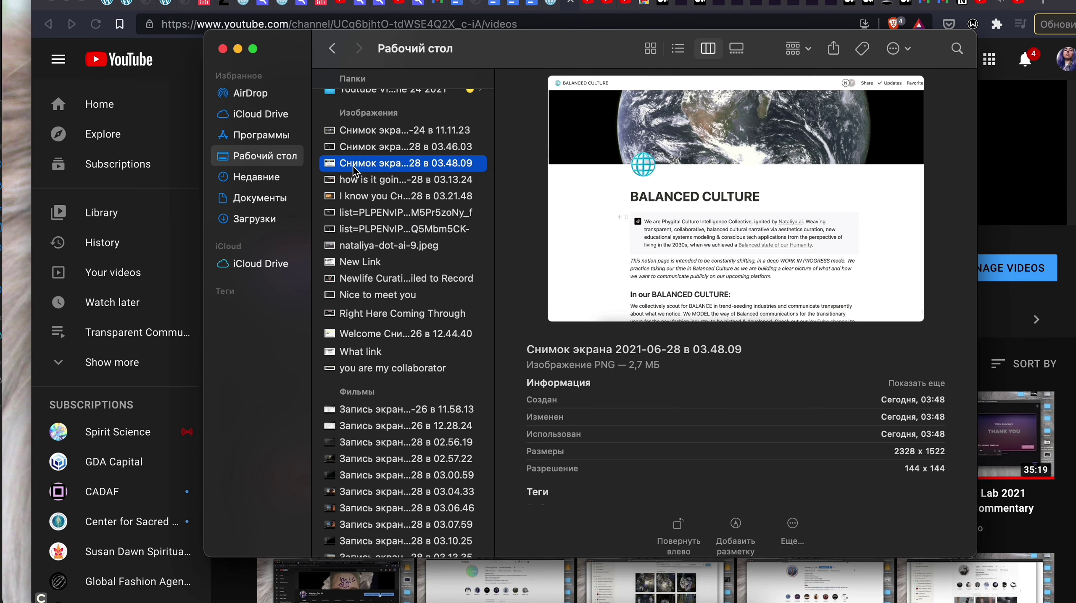
key("Return")
type("UCq6bjhtO-tdWSE4Q2X_c-iA/videos")
key("Return")
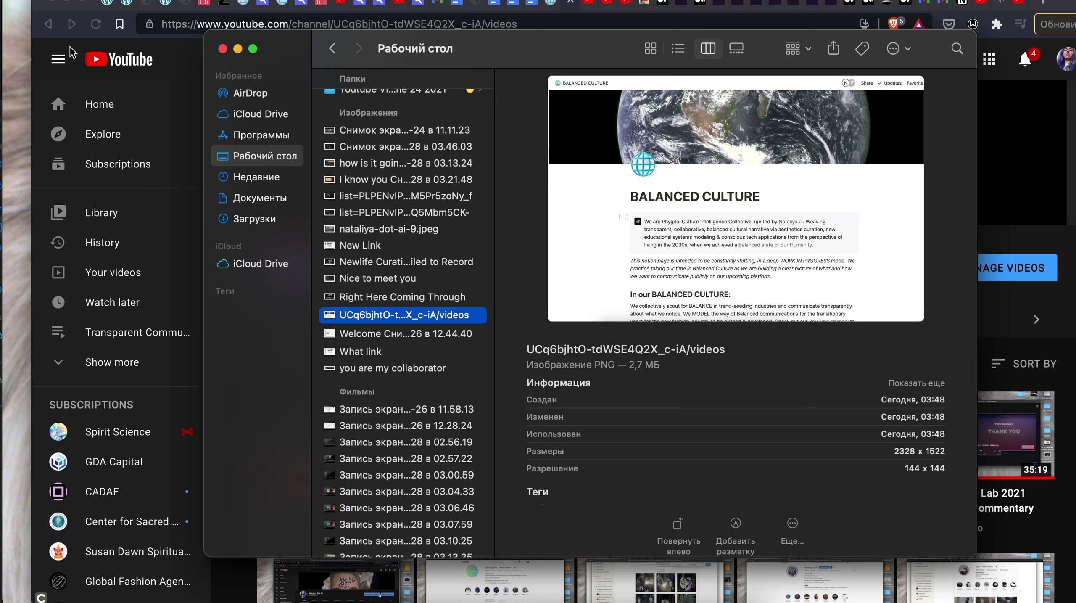
left_click(498, 8)
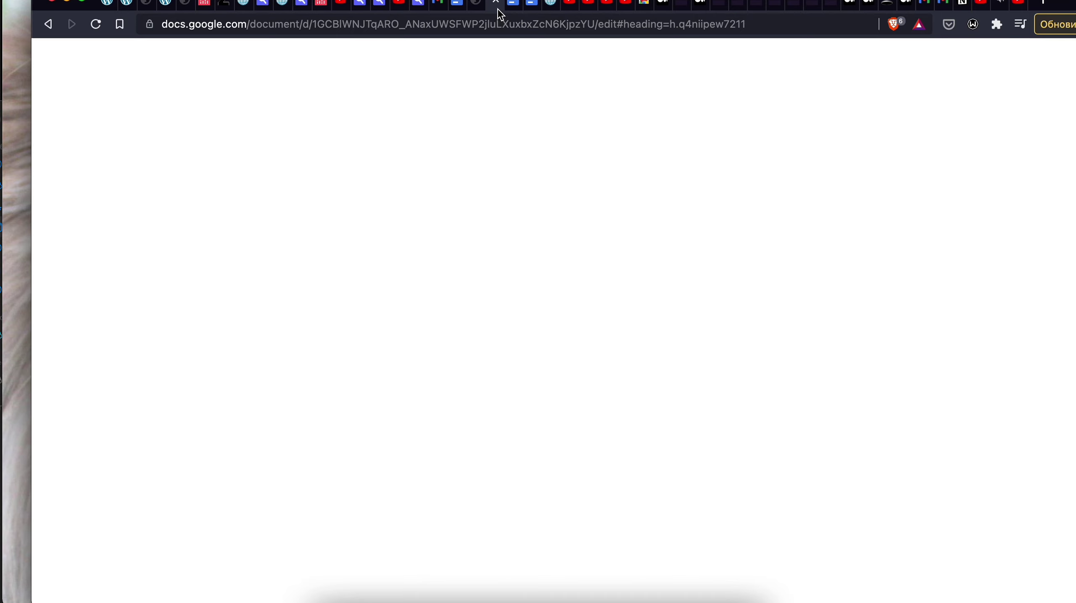
Step: Jump the recording forward to 13:27, 15:02, then 15:55
left_click(532, 6)
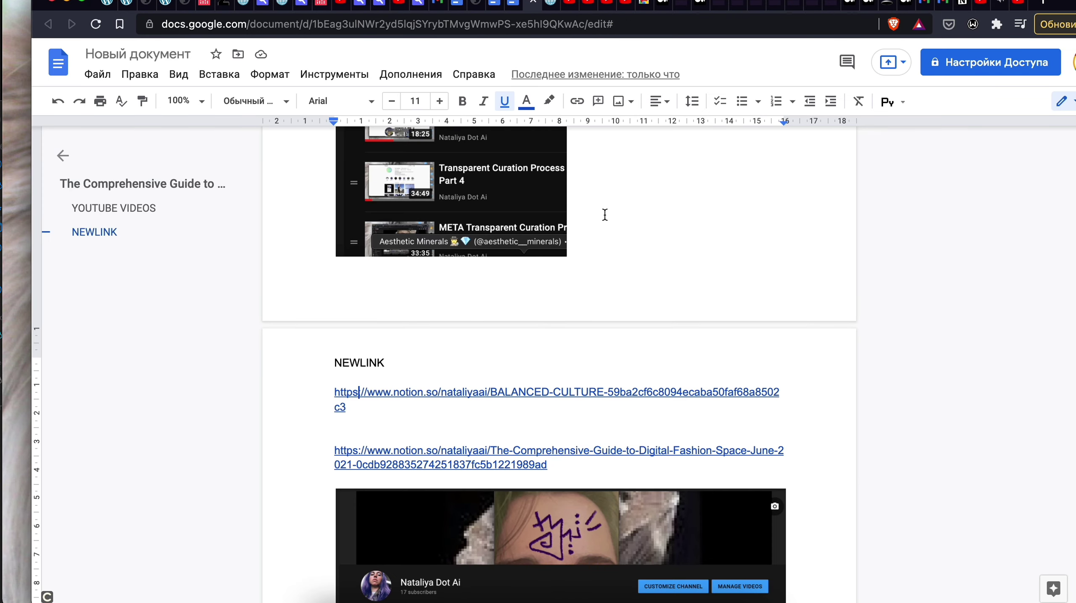
triple_click(329, 393)
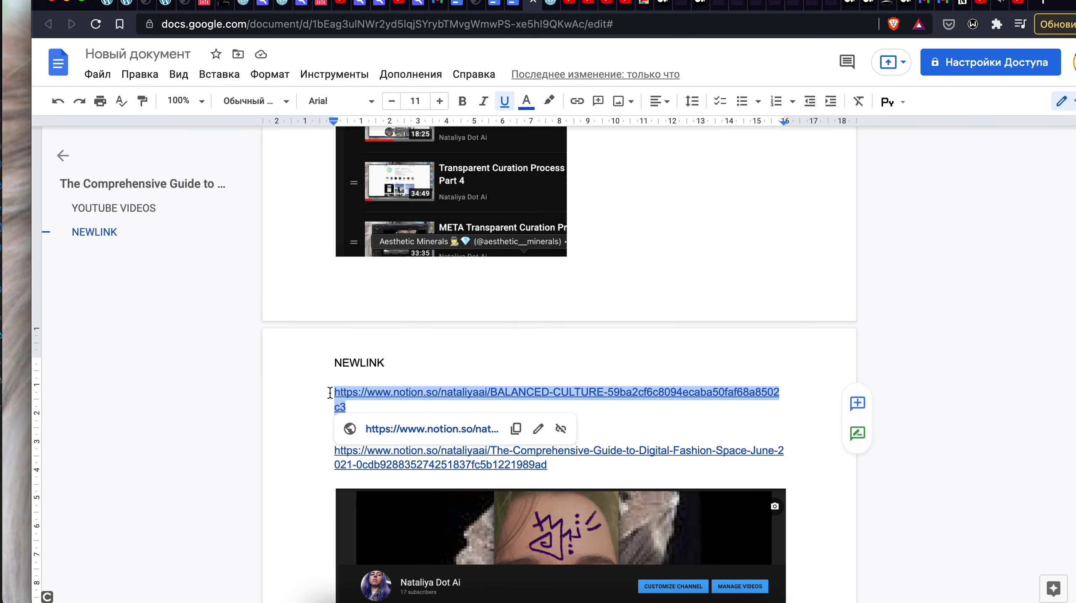
double_click(357, 364)
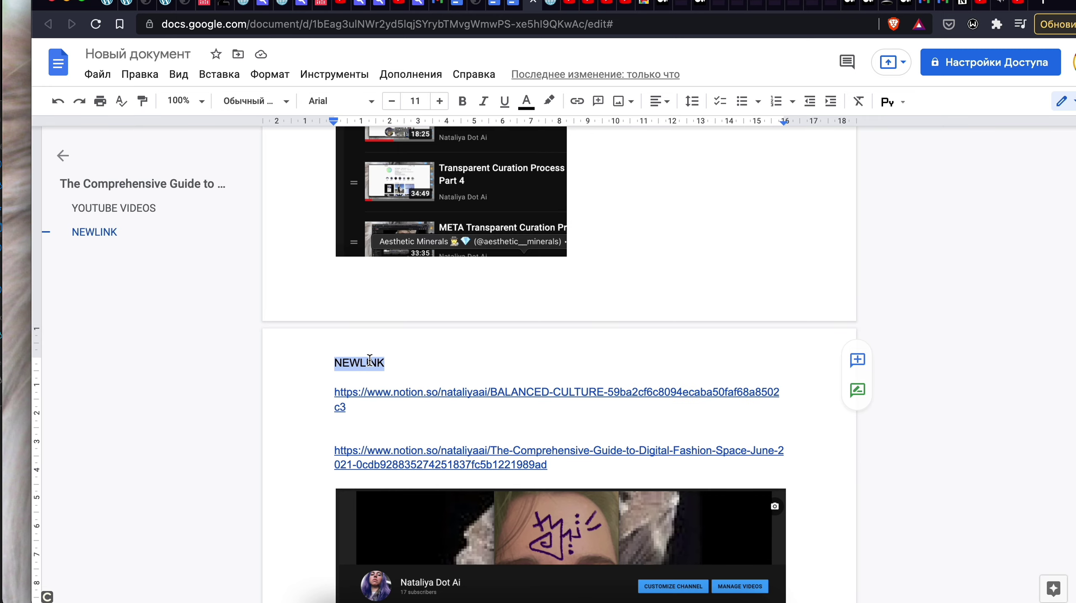
right_click(370, 360)
left_click(365, 362)
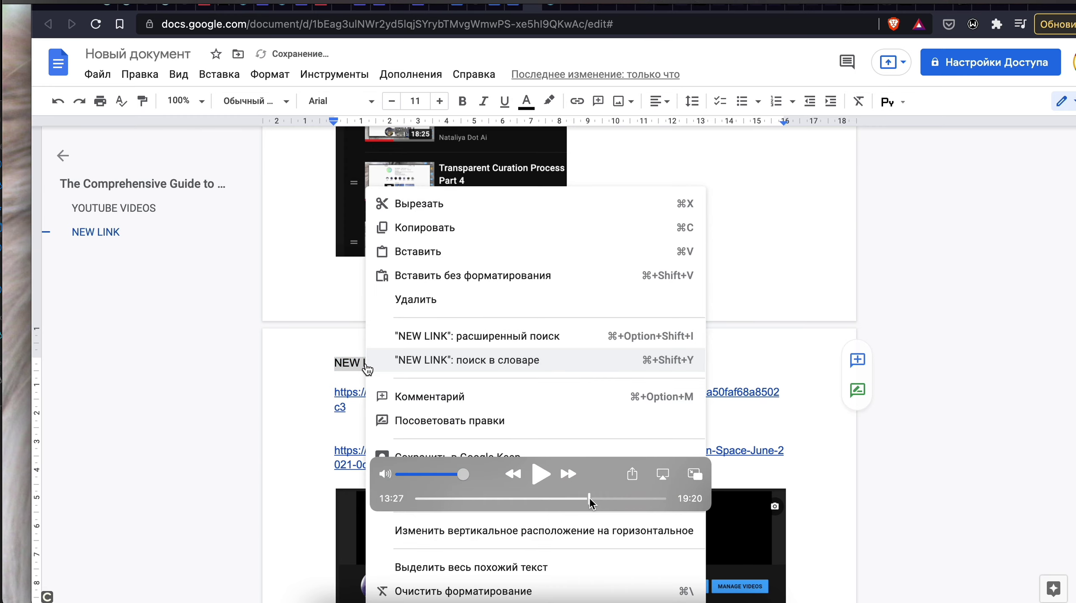
left_click(590, 498)
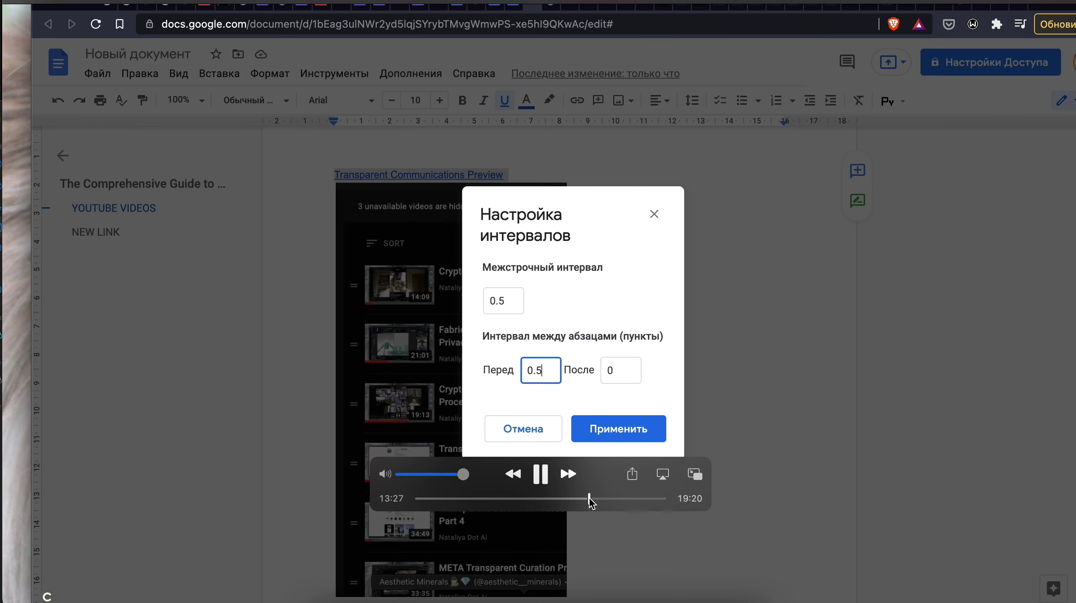
left_click(611, 498)
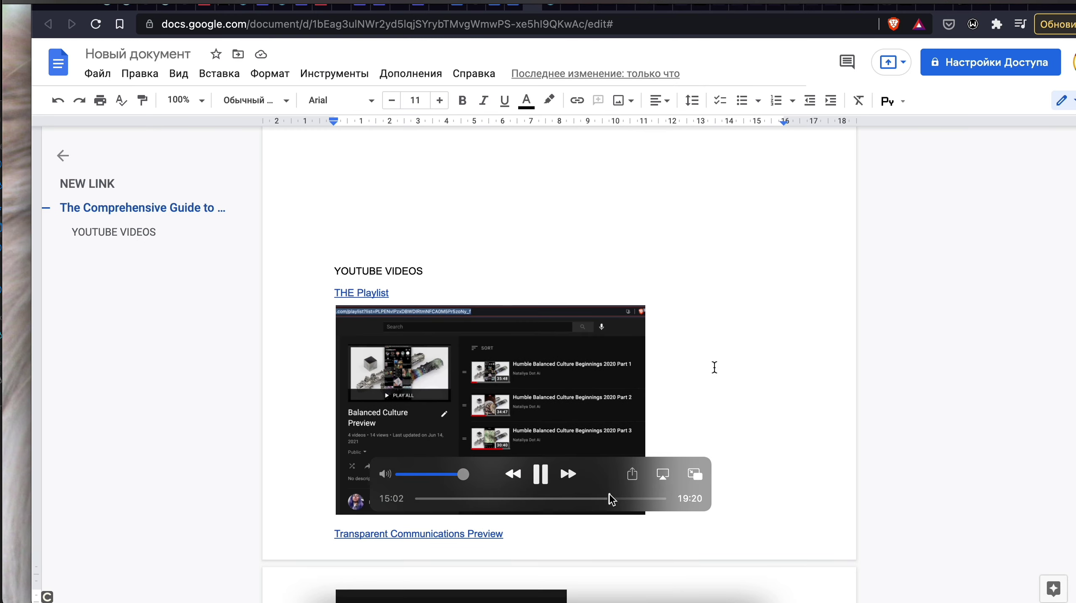
left_click(622, 498)
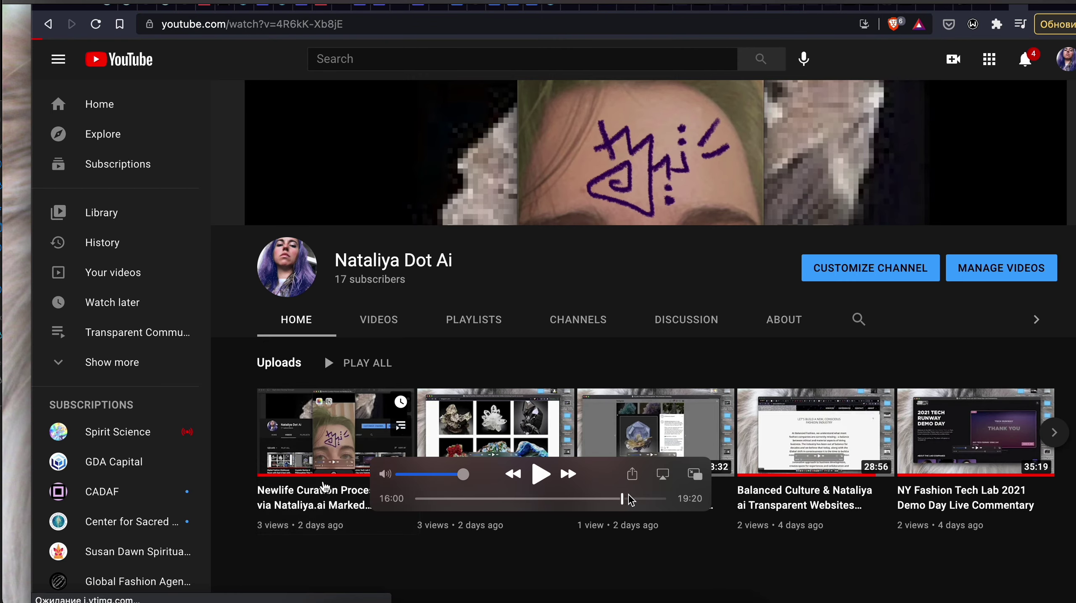
Step: Jump the recording to about 17:01 and let it play on to around 17:24
left_click(635, 498)
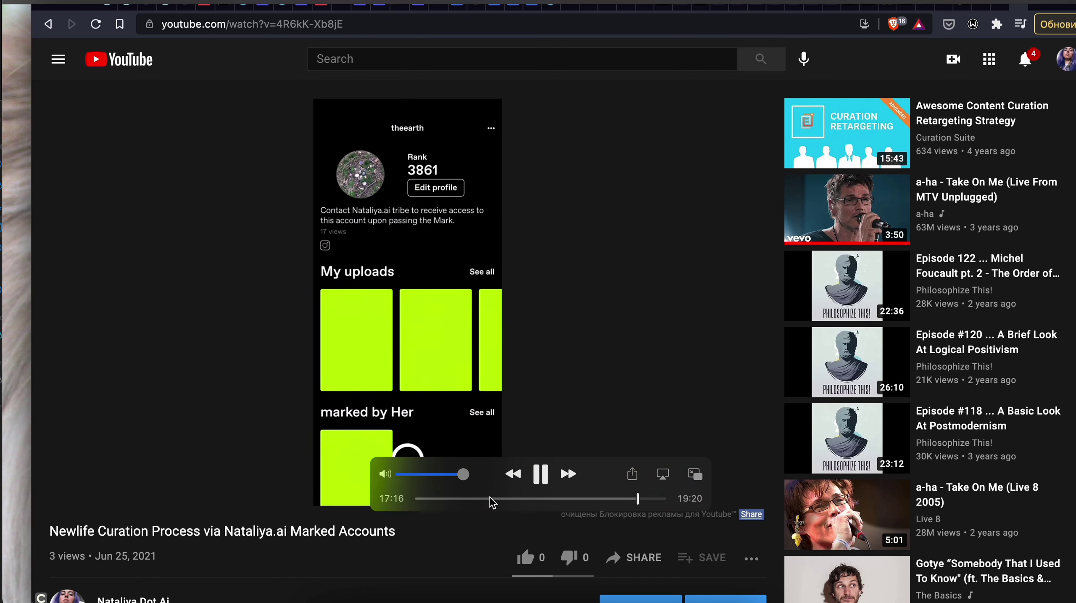
left_click(329, 24)
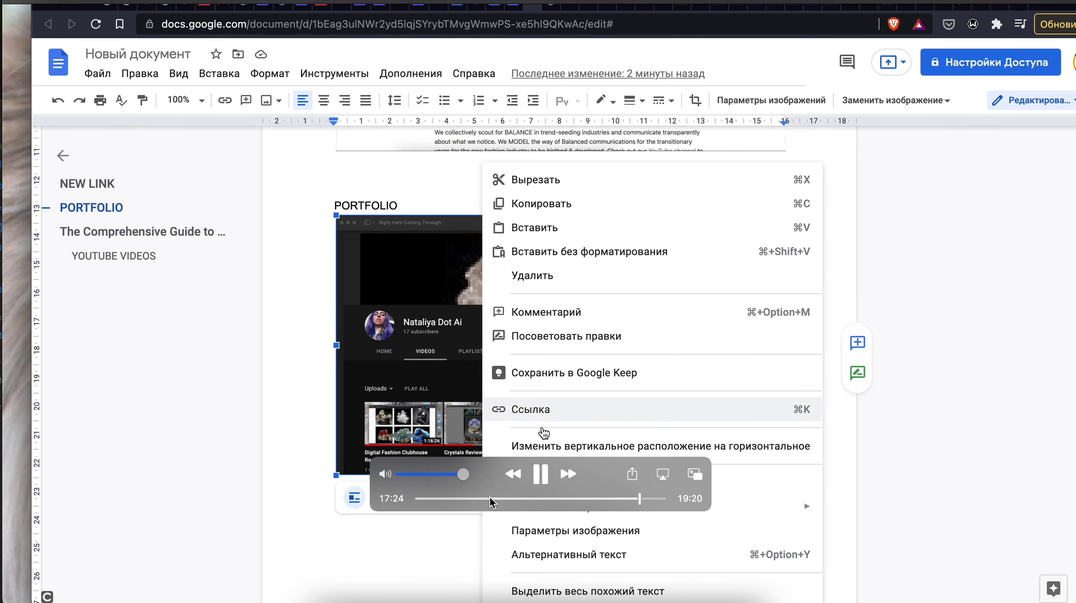
Step: Let playback run to about 17:38, then pause the recording
left_click(397, 205)
double_click(382, 205)
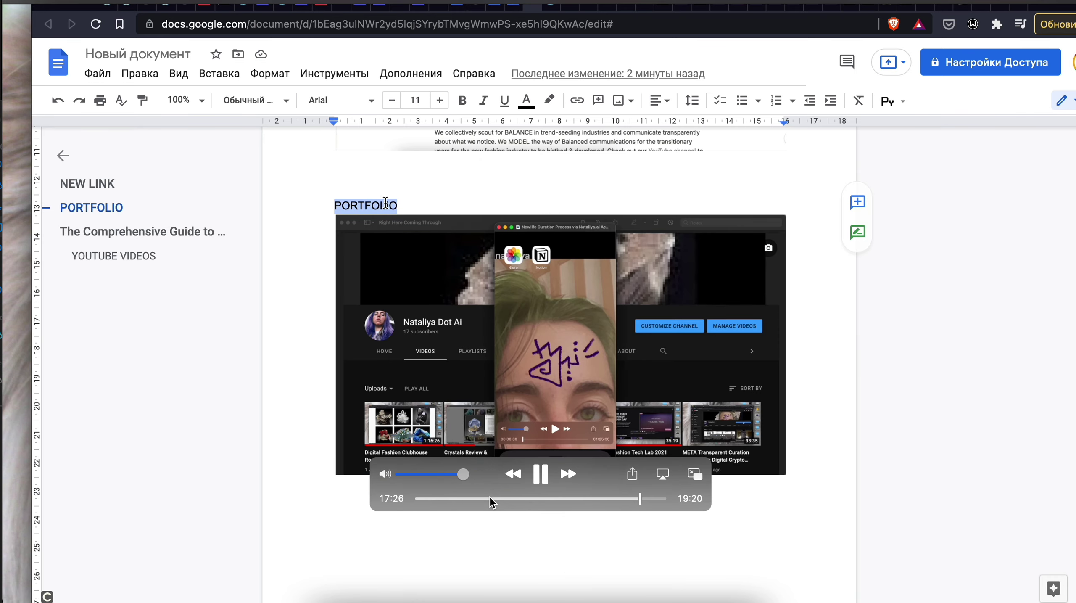
right_click(390, 205)
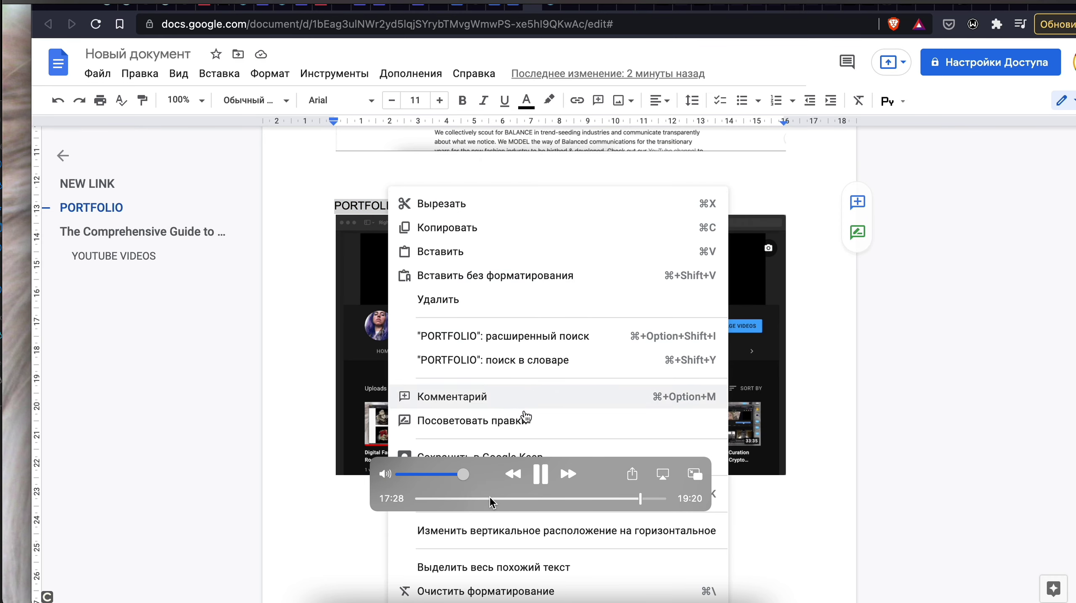
key("super+k")
type("https://www.youtube.com/watch?v=4R6kK-Xb8jE")
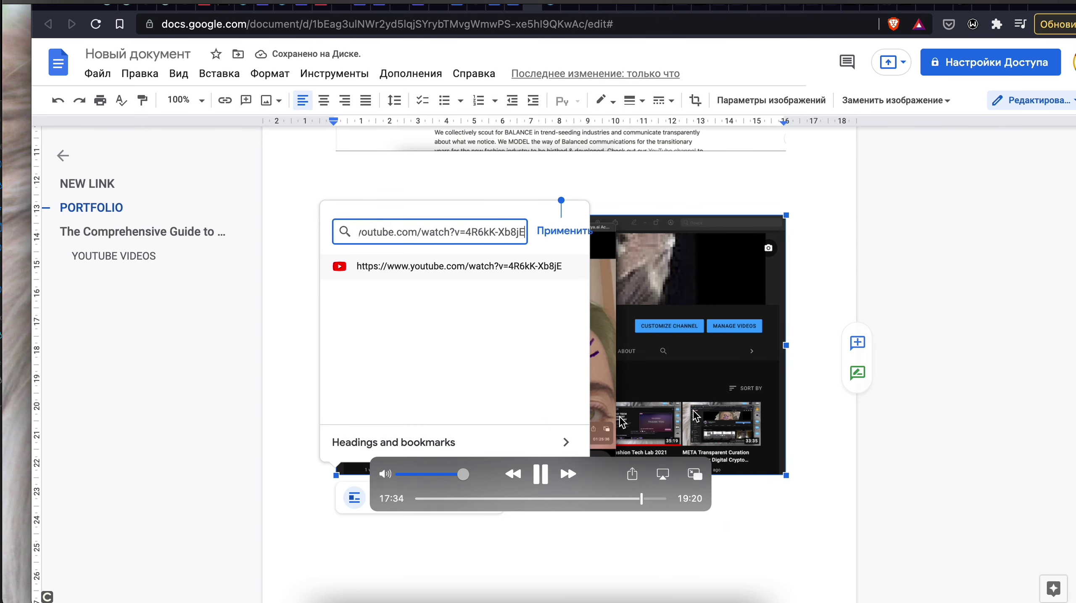
left_click(543, 479)
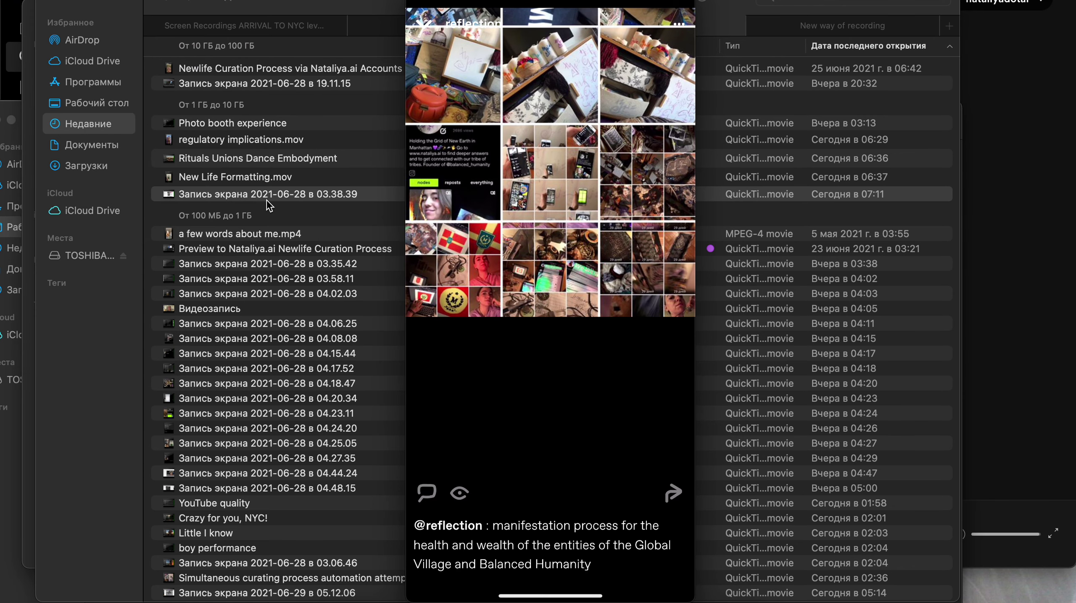
Step: Rename the 03.38.39 recording to 'Creating portfolio initial steps'
left_click(267, 199)
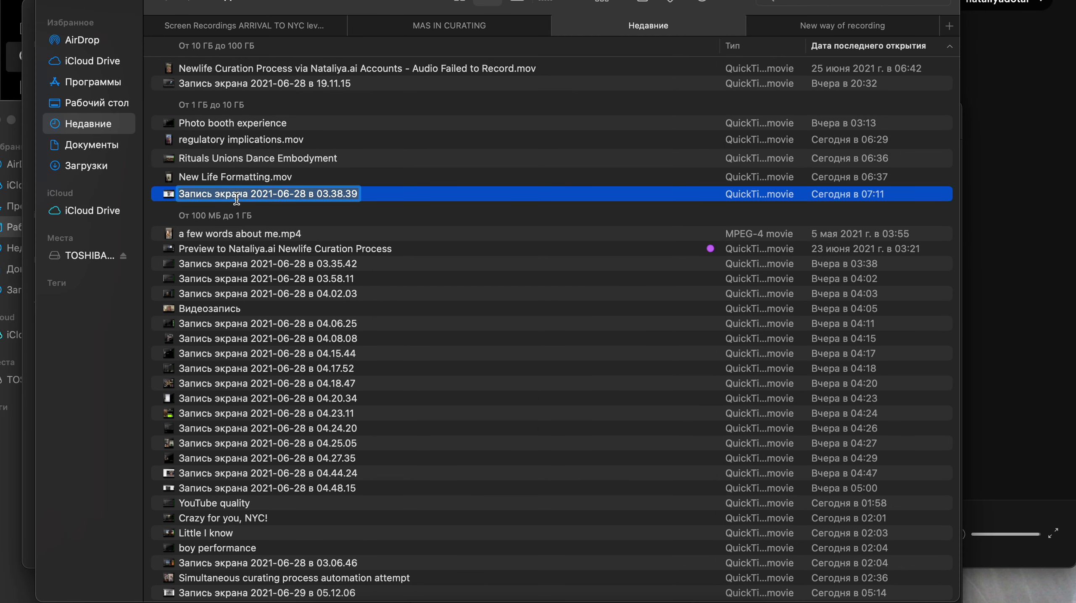
type("Creating portfo")
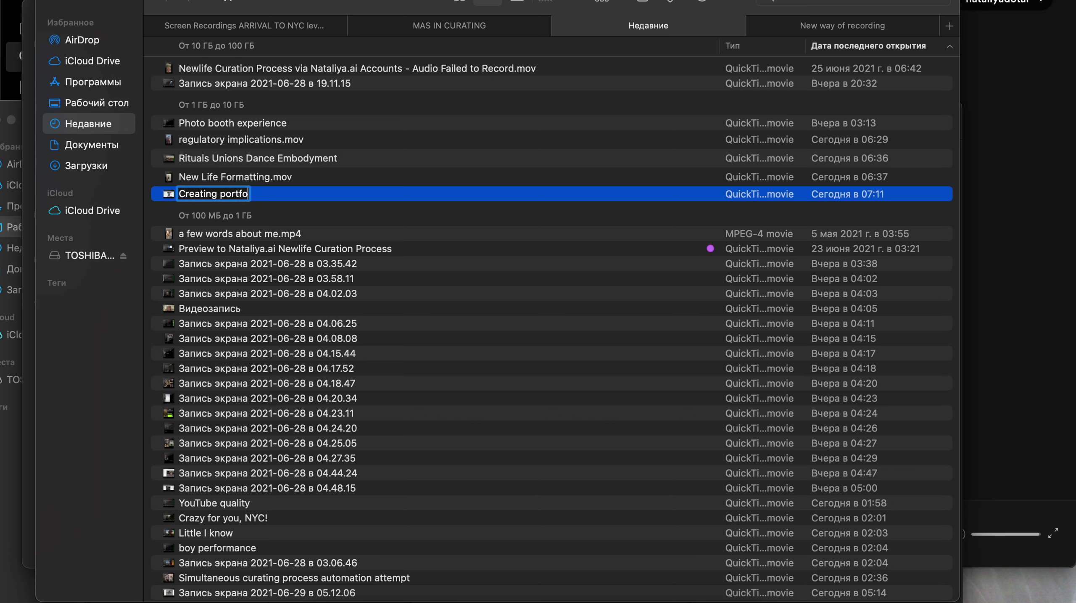
type("lio initial")
type(" steps")
key("Return")
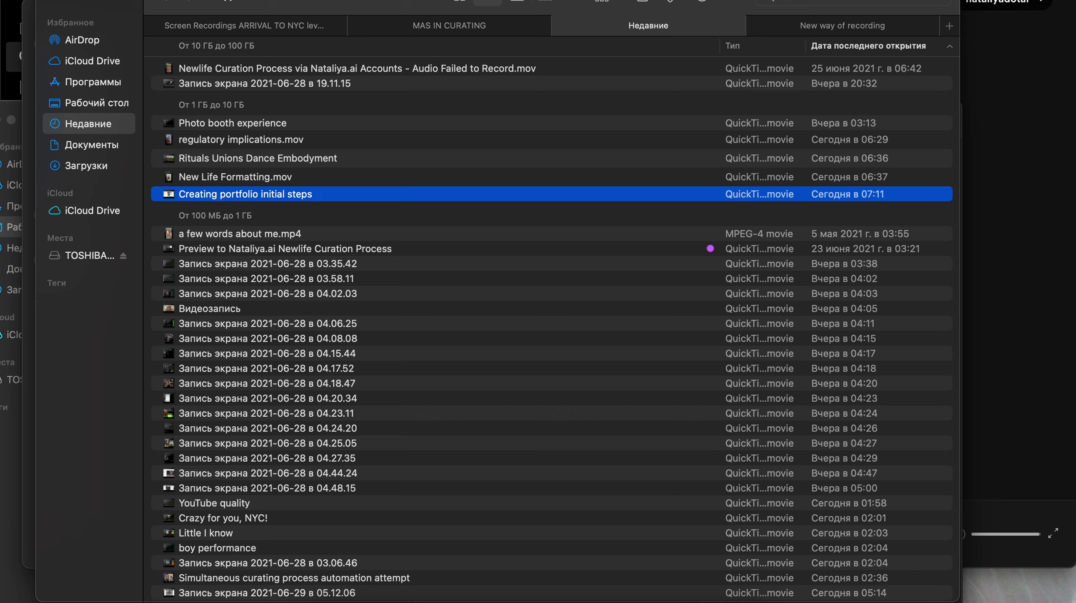
Step: Copy it into New way of recording, then trash the original and empty the Trash
mouse_move(261, 592)
left_mouse_down()
mouse_move(783, 12)
mouse_move(787, 32)
left_mouse_up()
mouse_move(258, 198)
left_mouse_down()
mouse_move(553, 279)
mouse_move(750, 549)
mouse_move(759, 599)
left_mouse_up()
right_click(759, 599)
left_click(776, 576)
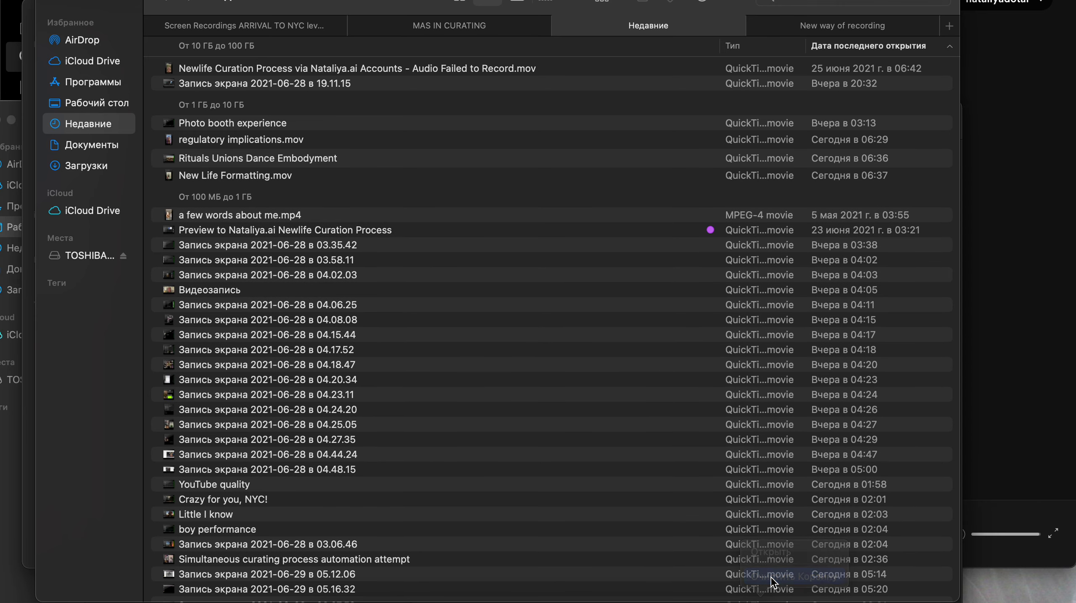
left_click(488, 233)
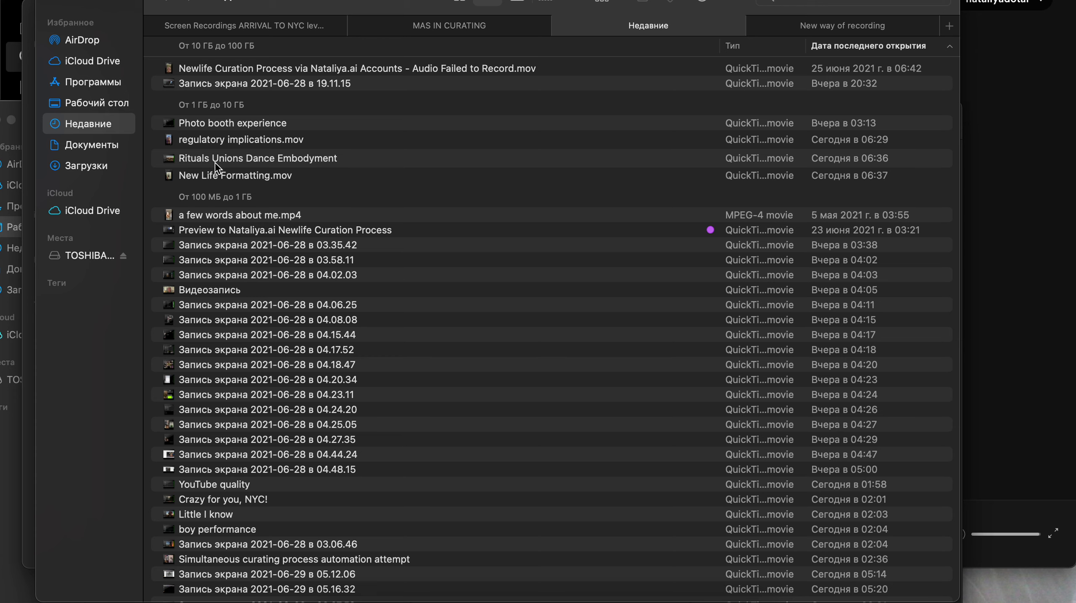
Step: Select Photo booth experience in the list and close the open video
left_click(214, 176)
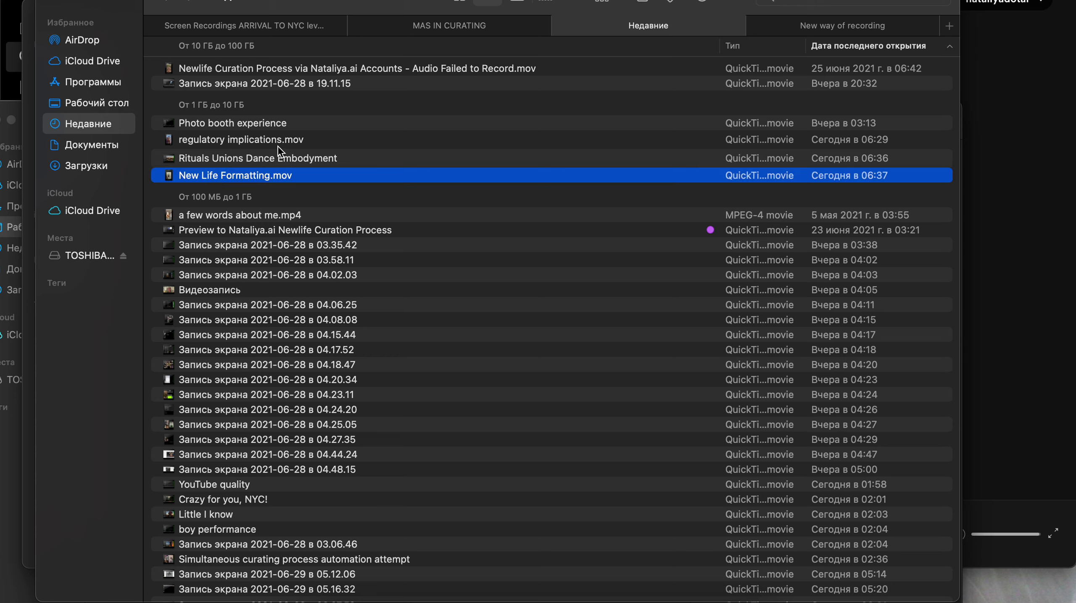
left_click(225, 123)
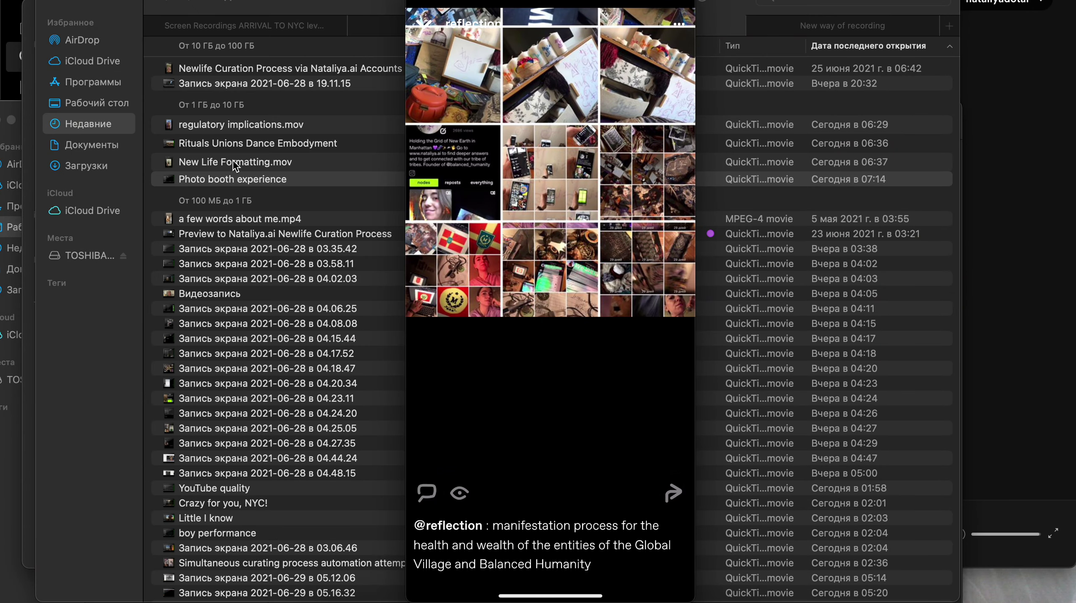
key("super+w")
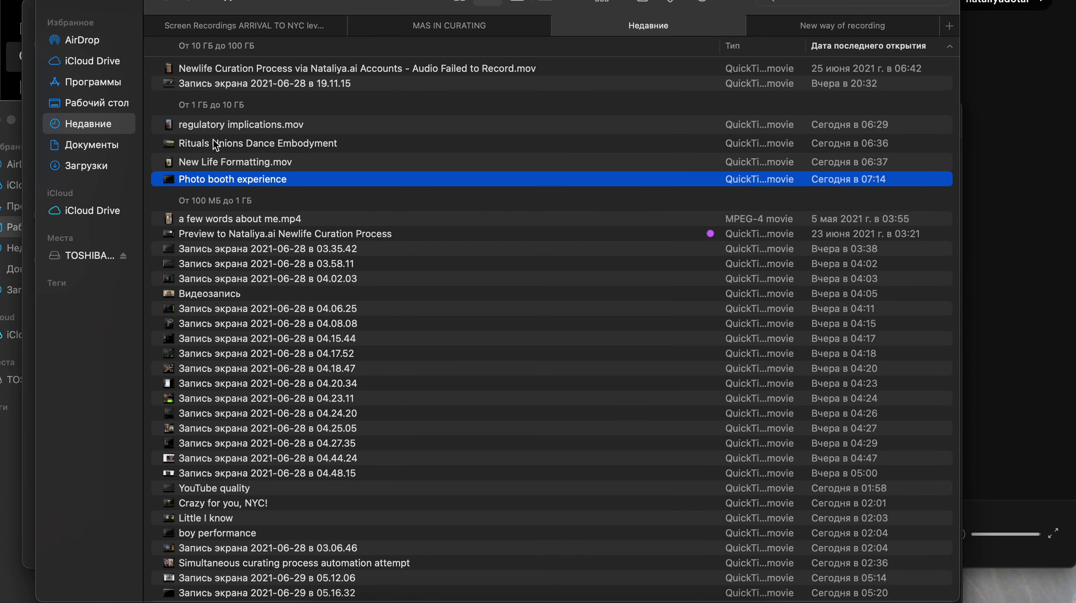
Step: Open regulatory implications.mov and skim through 03:58, 05:15, 07:02, 09:32 and 11:24
double_click(206, 131)
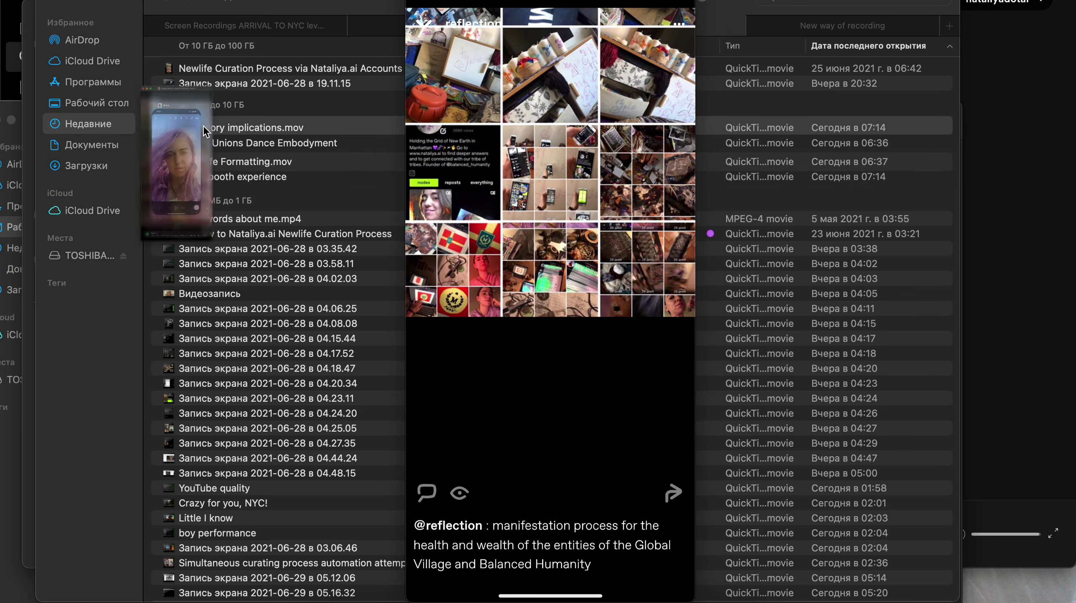
left_click(204, 469)
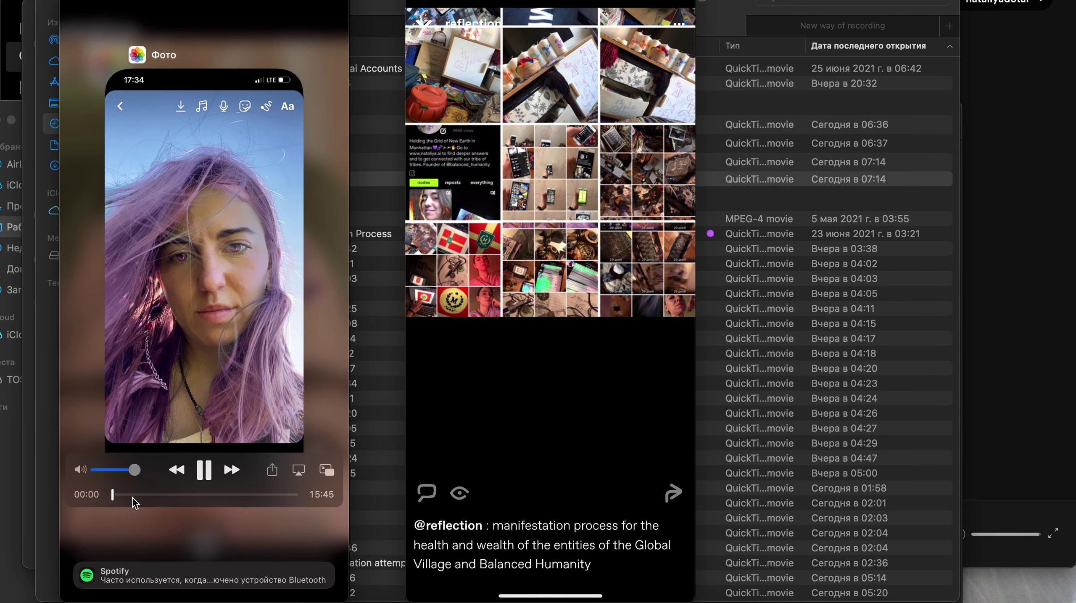
left_click_drag(113, 495, 159, 494)
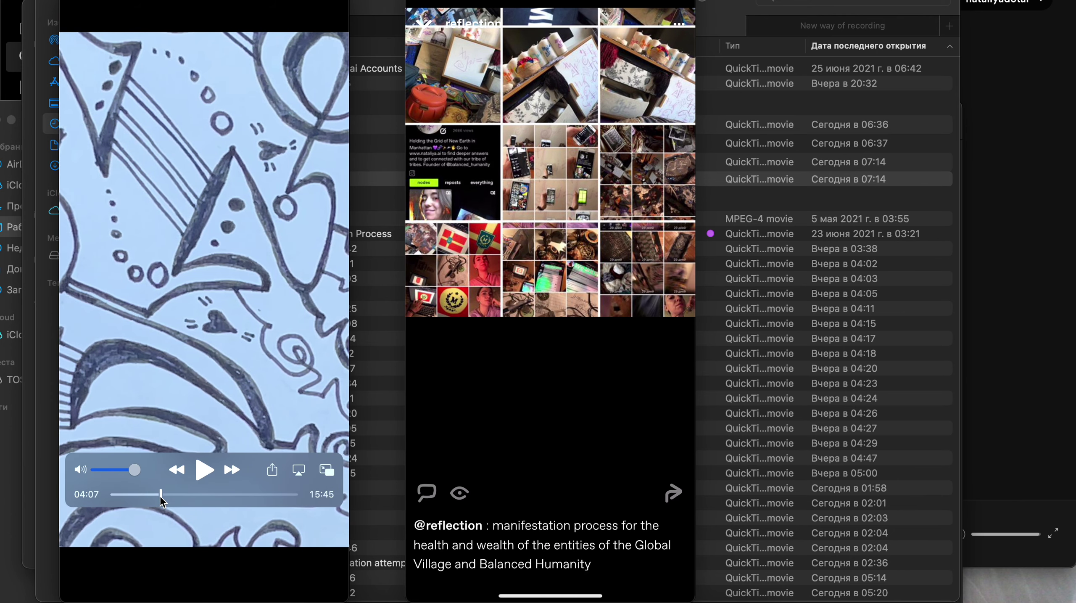
left_click(174, 495)
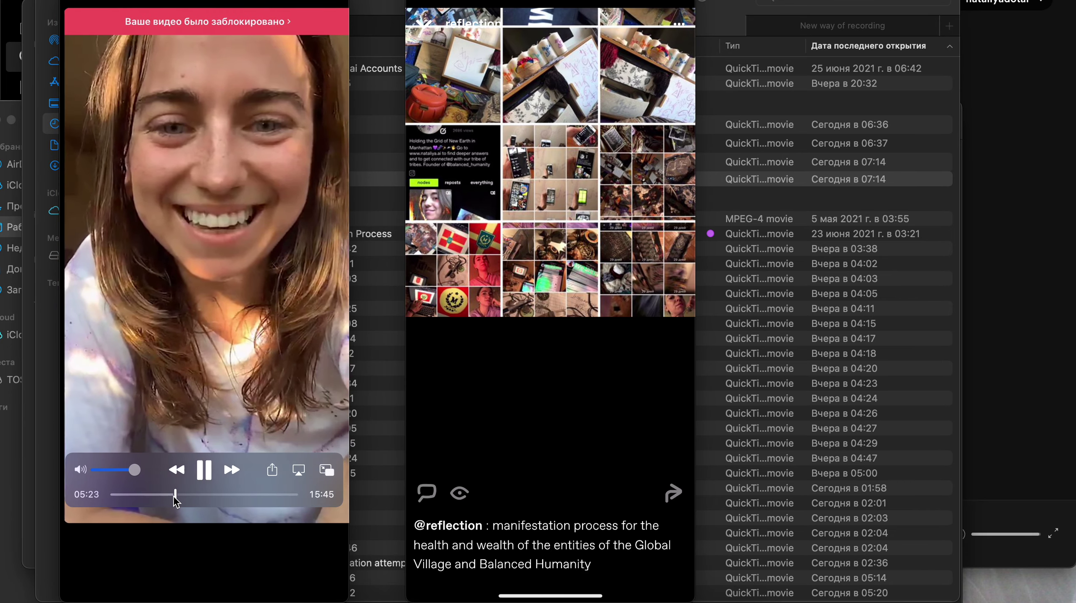
left_click_drag(175, 501, 195, 503)
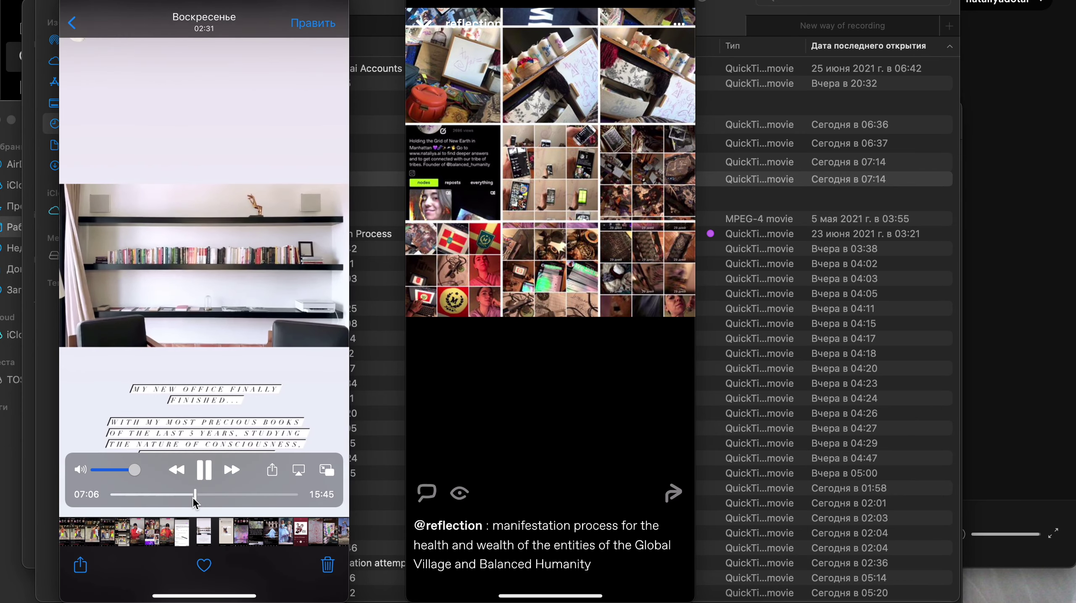
left_click_drag(216, 503, 226, 502)
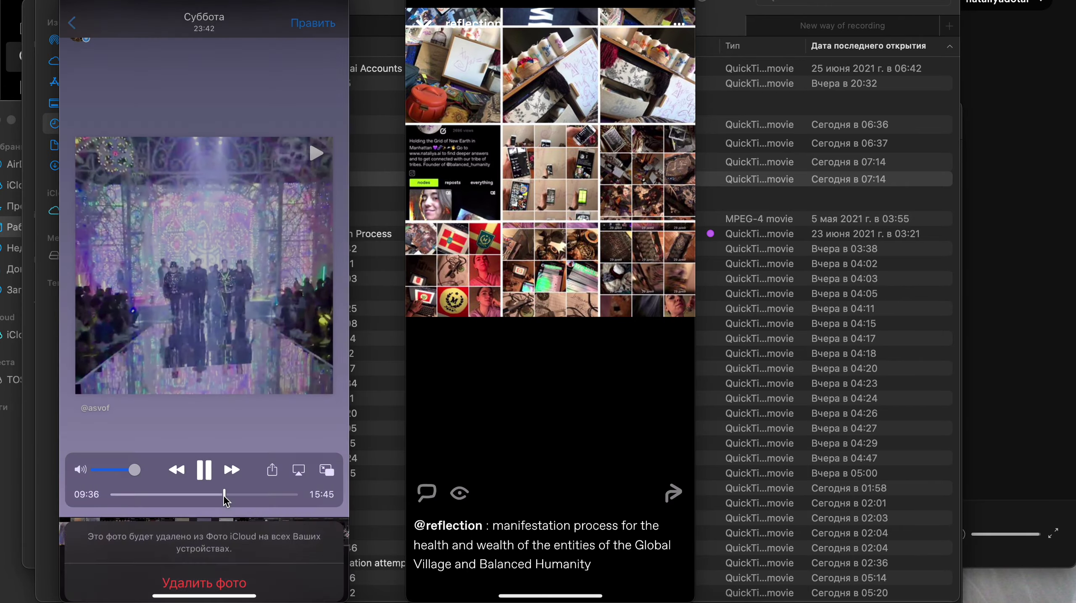
left_click_drag(227, 500, 268, 498)
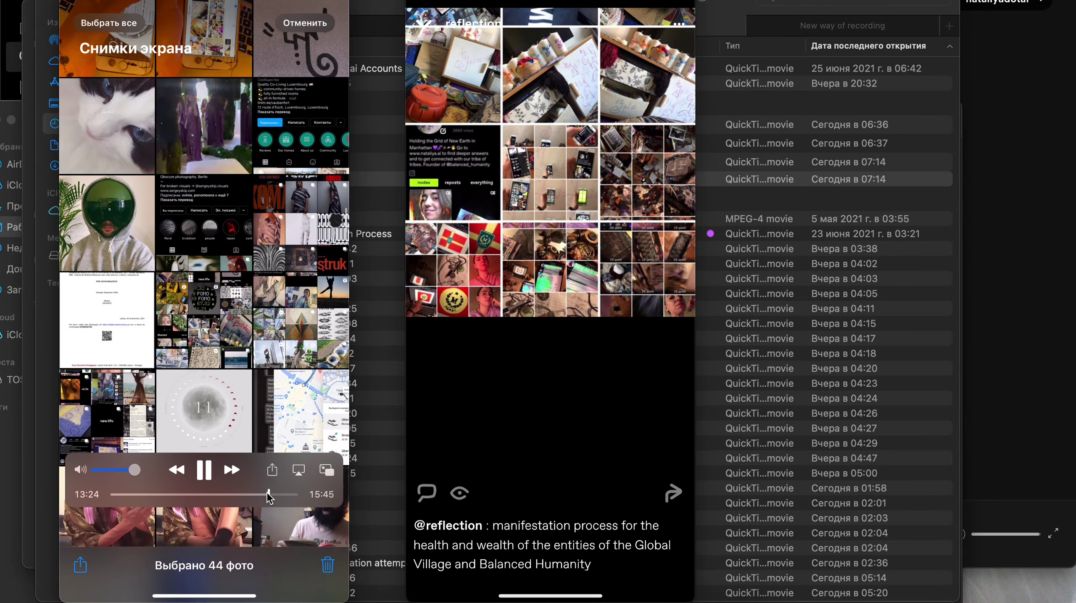
Step: Close the player, keep the existing New way of recording copy, and trash regulatory implications.mov
key("super+w")
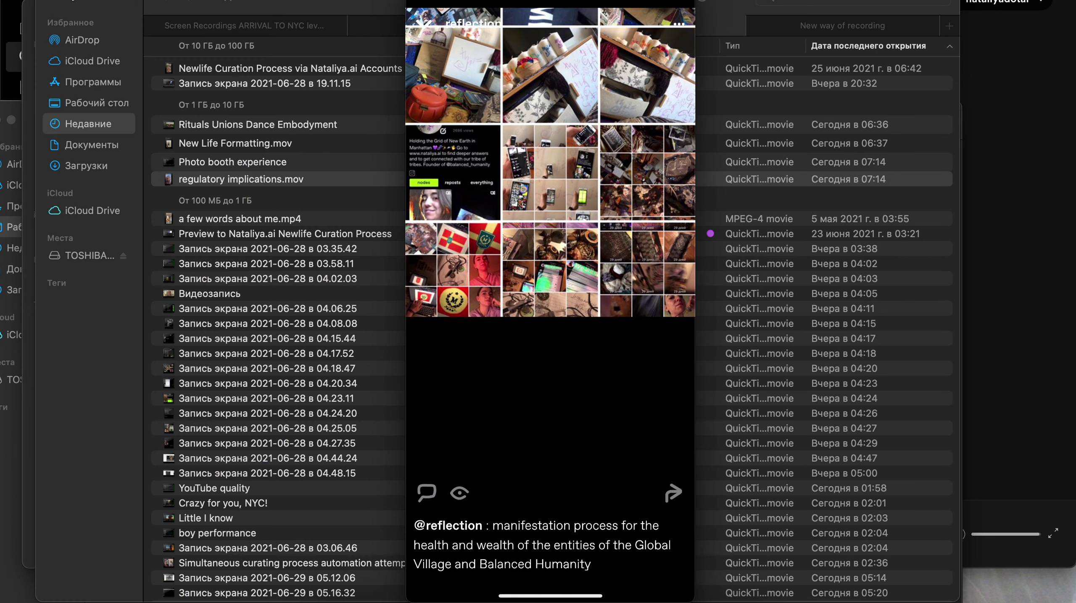
mouse_move(562, 316)
mouse_move(551, 469)
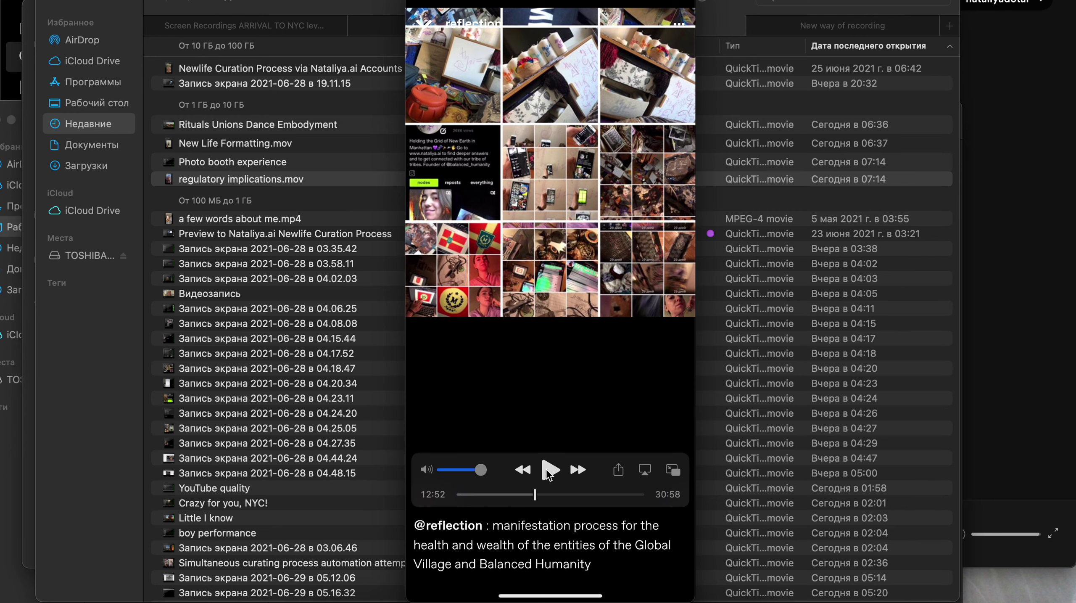
left_click(257, 181)
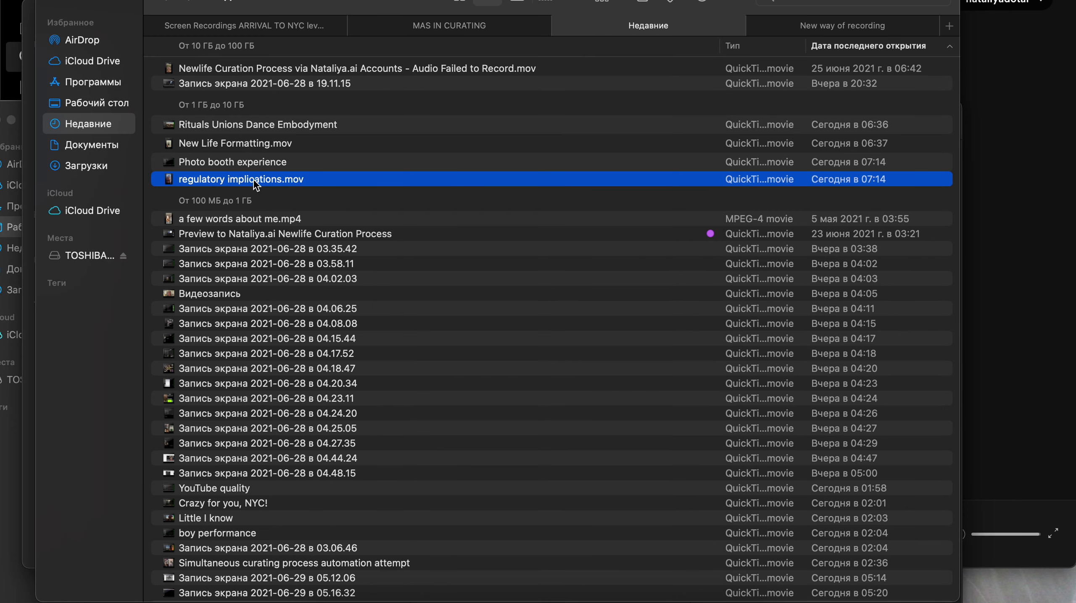
mouse_move(257, 182)
left_mouse_down()
mouse_move(411, 105)
mouse_move(828, 19)
mouse_move(829, 29)
mouse_move(797, 33)
left_mouse_up()
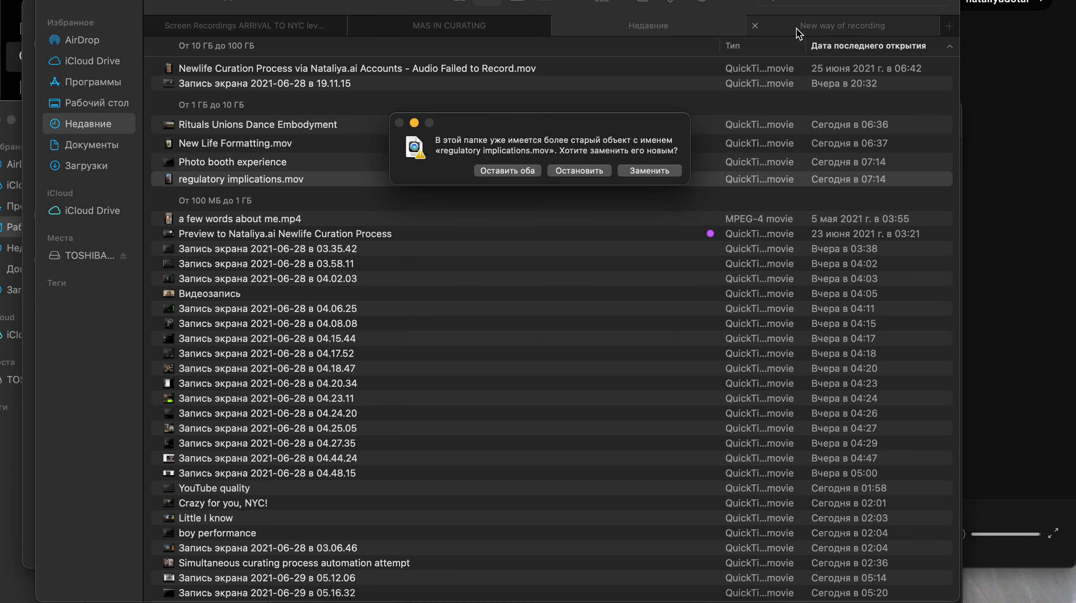
left_click(568, 173)
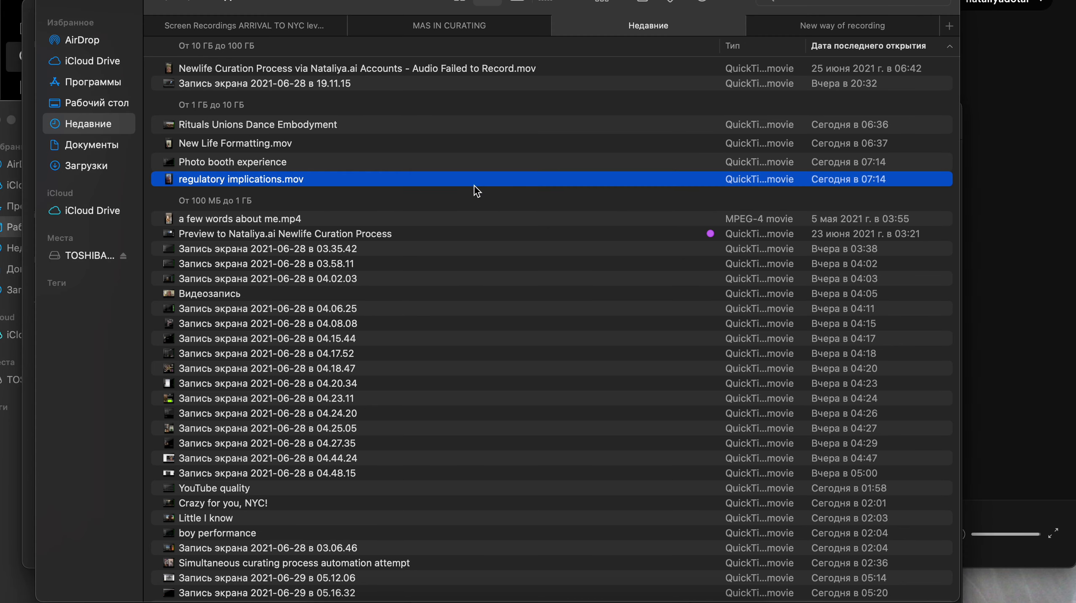
mouse_move(280, 183)
left_mouse_down()
mouse_move(685, 462)
mouse_move(798, 584)
mouse_move(760, 597)
left_mouse_up()
right_click(759, 597)
Step: Empty the Trash, then open New Life Formatting.mov and skim ahead to review it
left_click(764, 576)
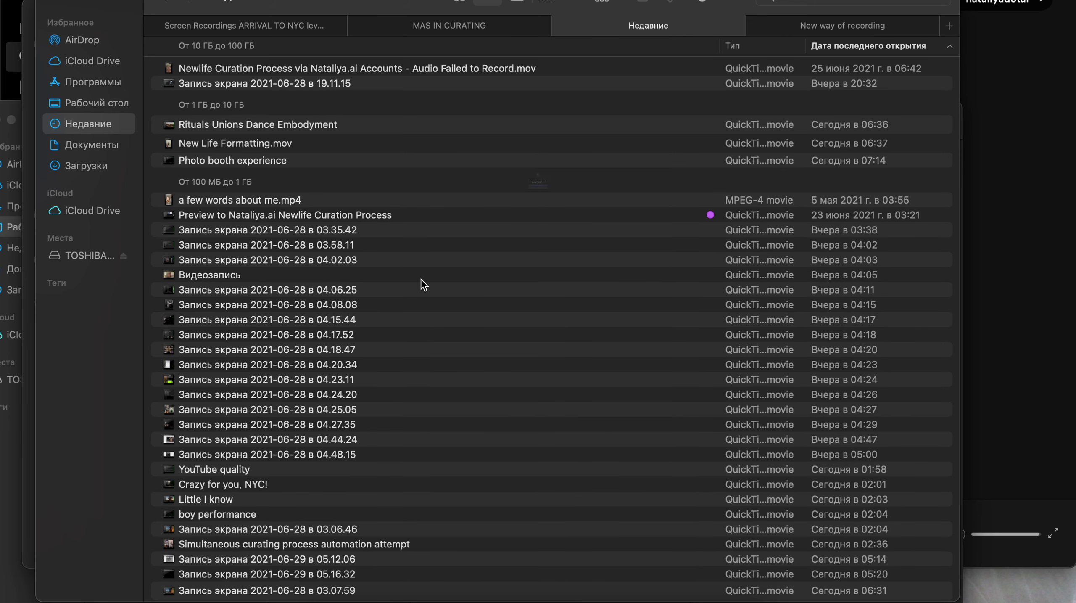
left_click(506, 231)
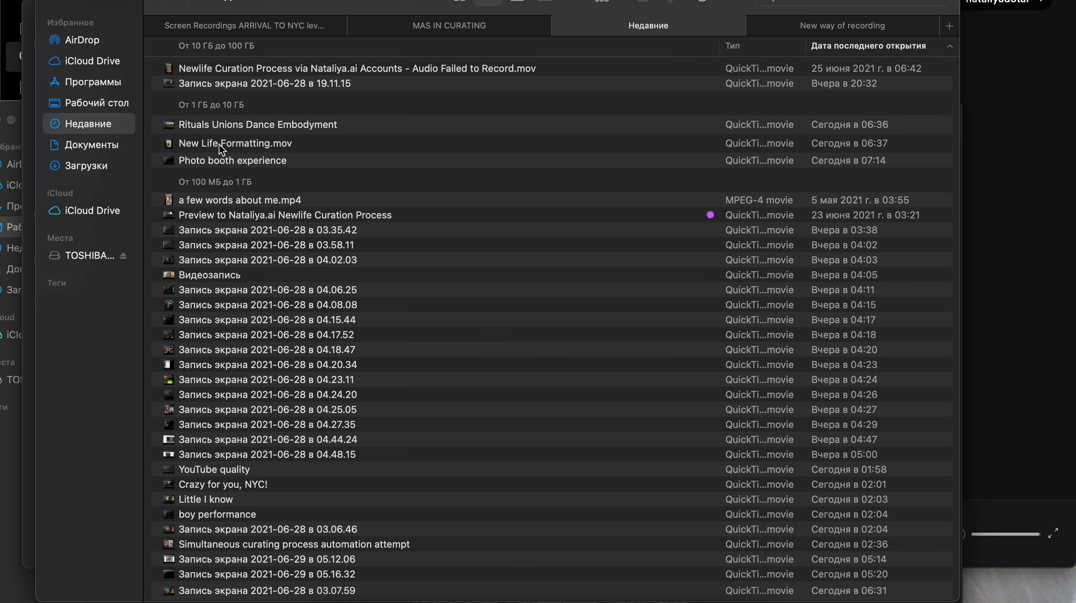
left_click(200, 145)
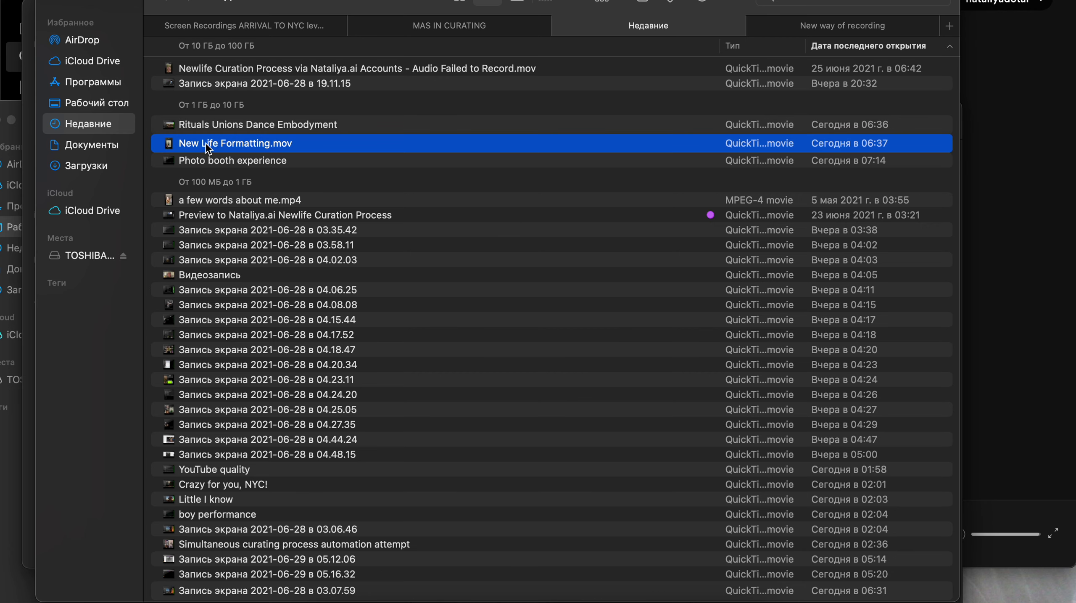
double_click(207, 144)
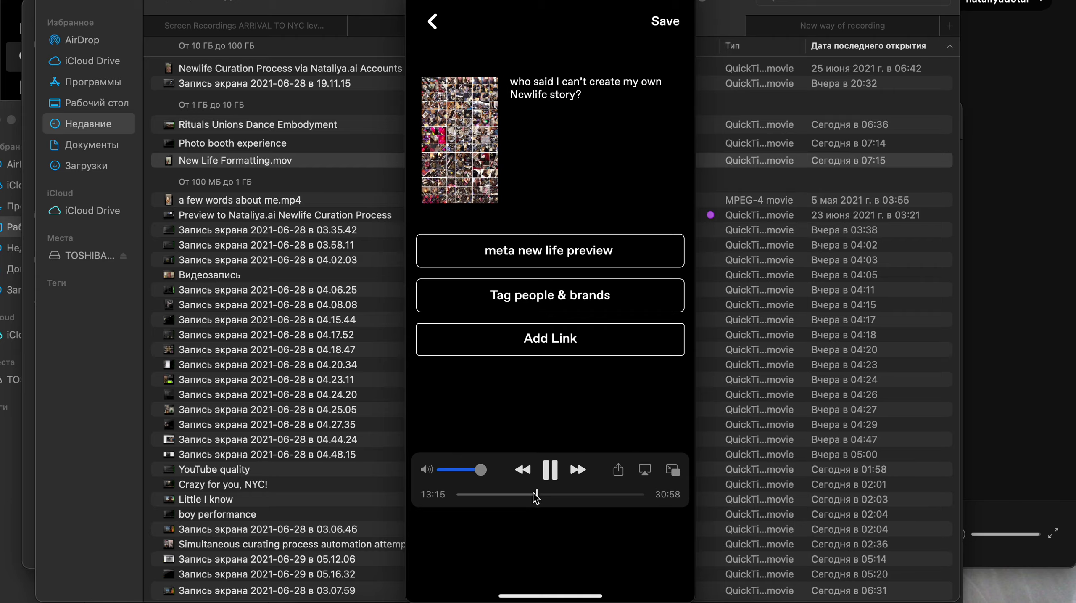
left_click_drag(536, 496, 643, 494)
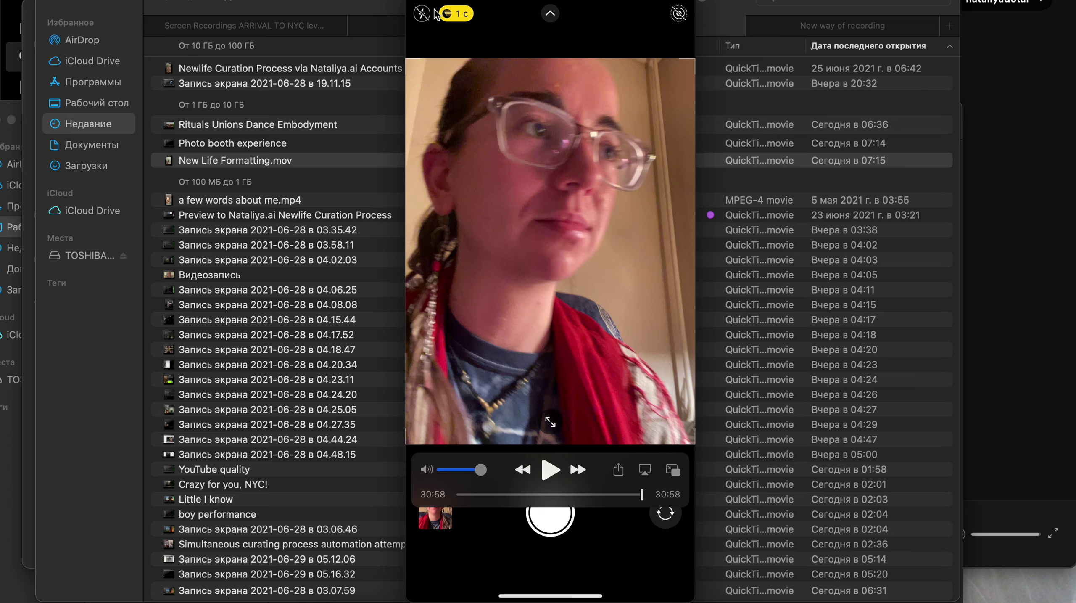
key("super+w")
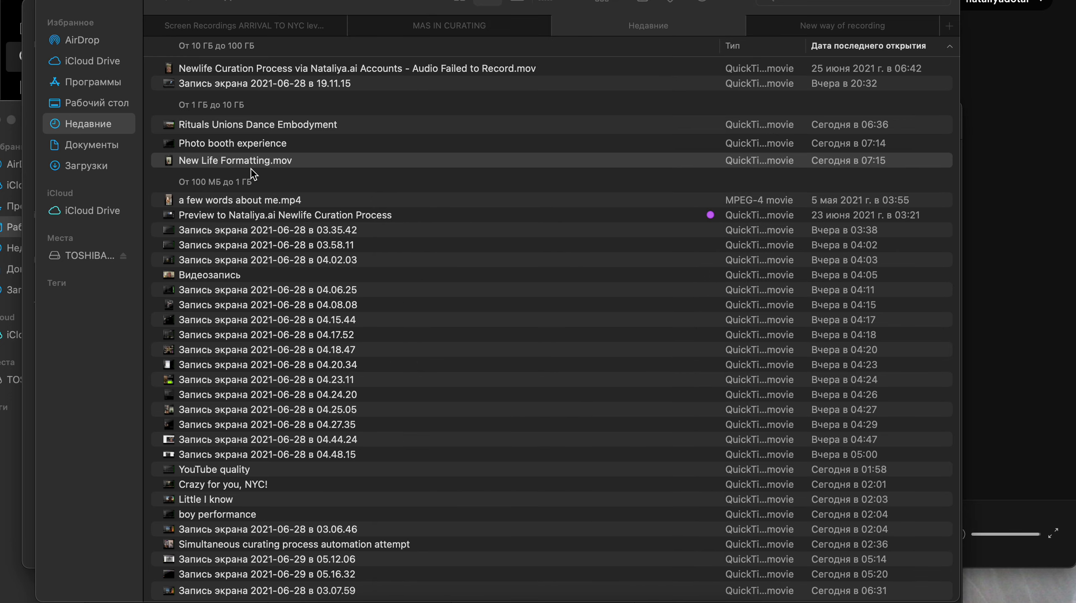
Step: Trash New Life Formatting.mov, keeping the existing New way of recording copy, and empty the Trash
mouse_move(247, 169)
left_mouse_down()
mouse_move(586, 273)
mouse_move(893, 29)
mouse_move(852, 30)
left_mouse_up()
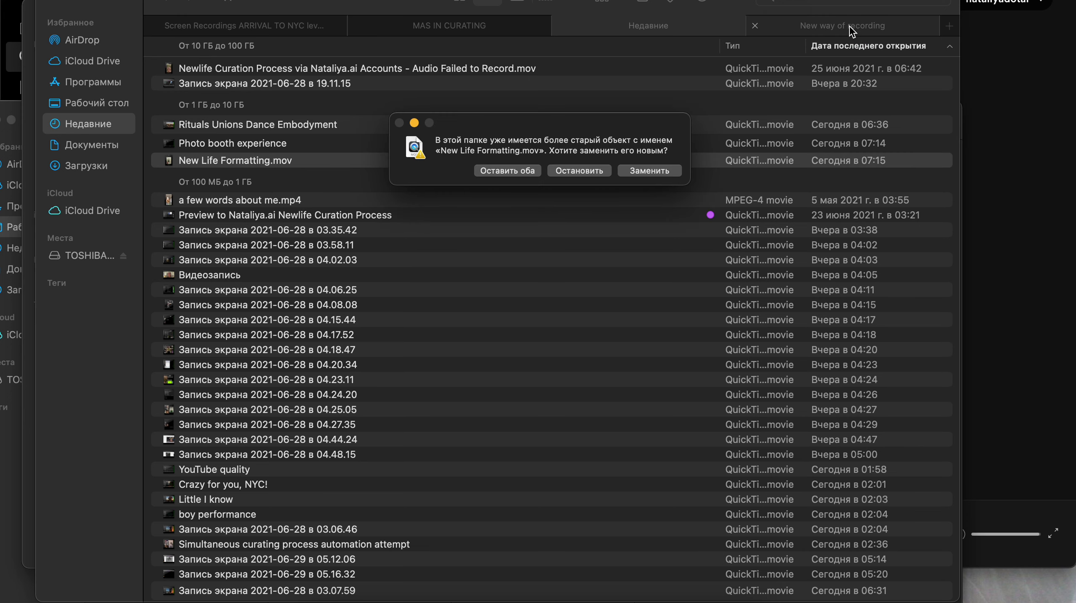
left_click(555, 173)
mouse_move(222, 168)
left_mouse_down()
mouse_move(499, 289)
mouse_move(830, 597)
mouse_move(684, 591)
mouse_move(753, 601)
left_mouse_up()
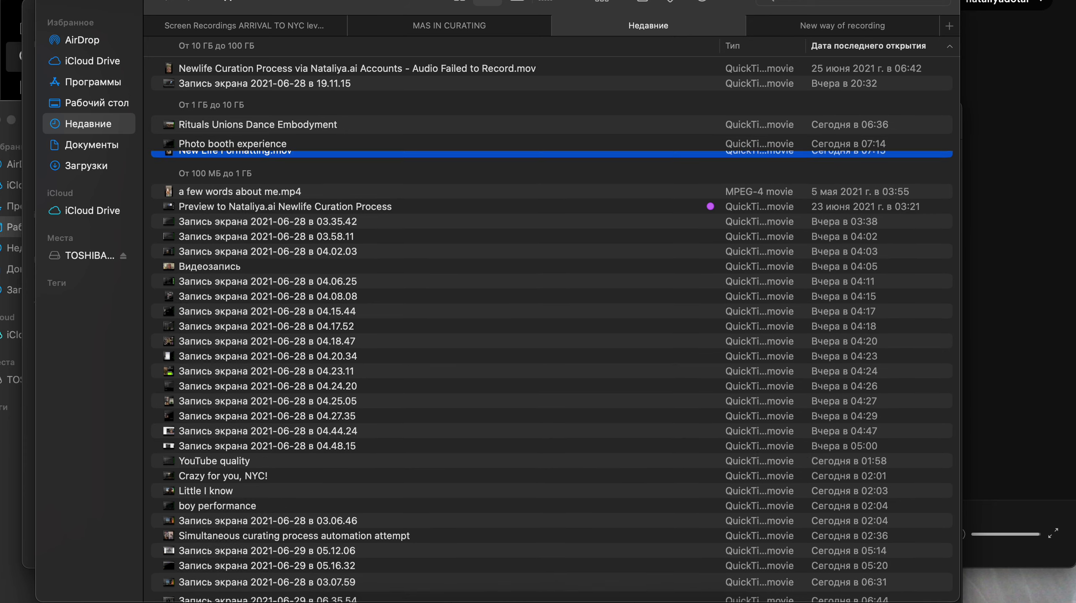
right_click(752, 597)
left_click(741, 575)
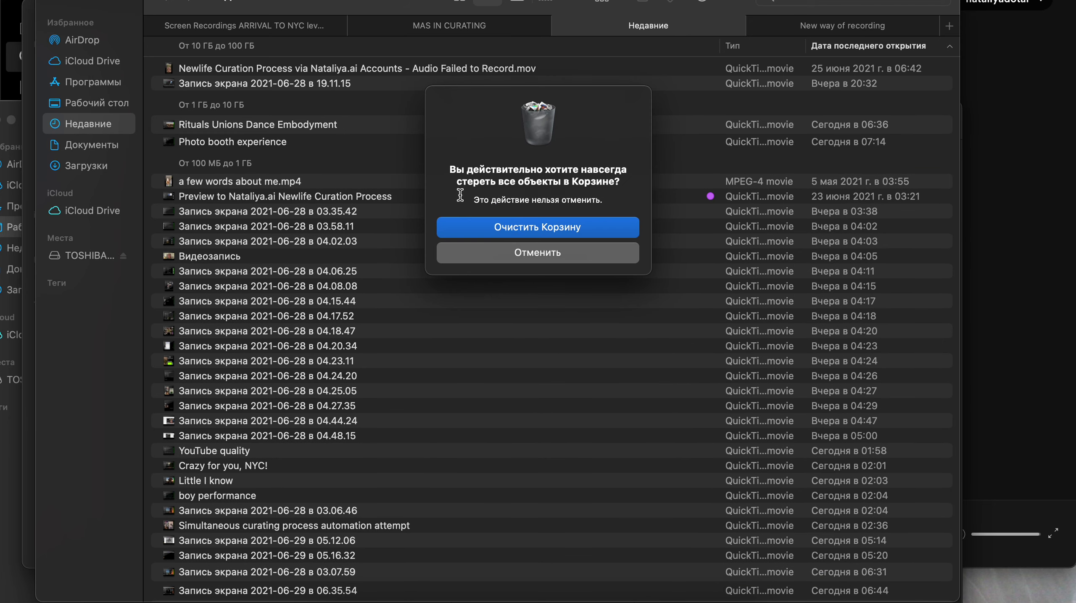
left_click(477, 230)
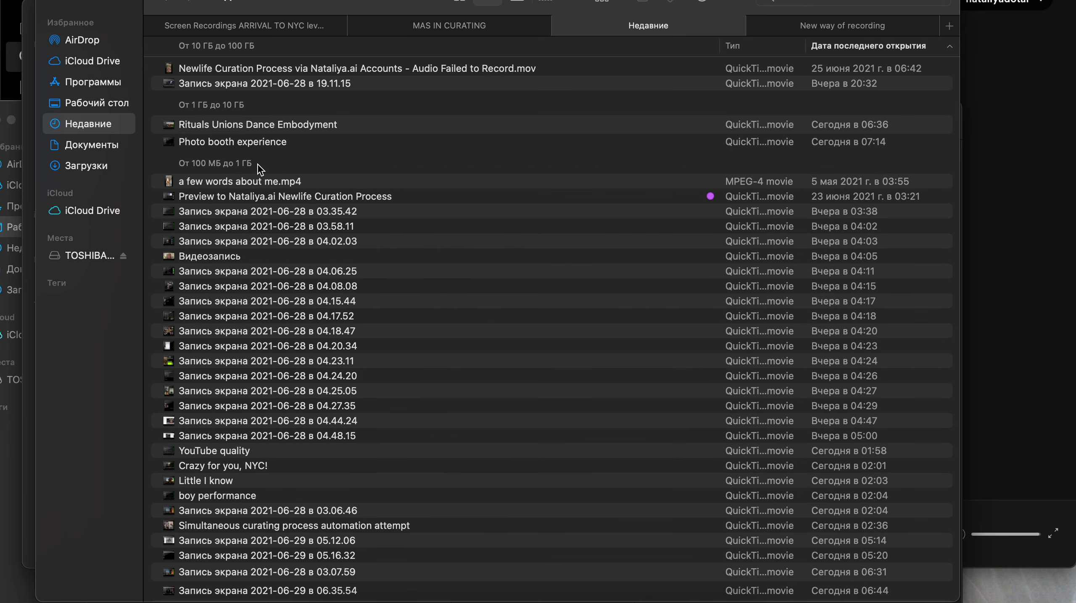
left_click(241, 145)
left_click(206, 125)
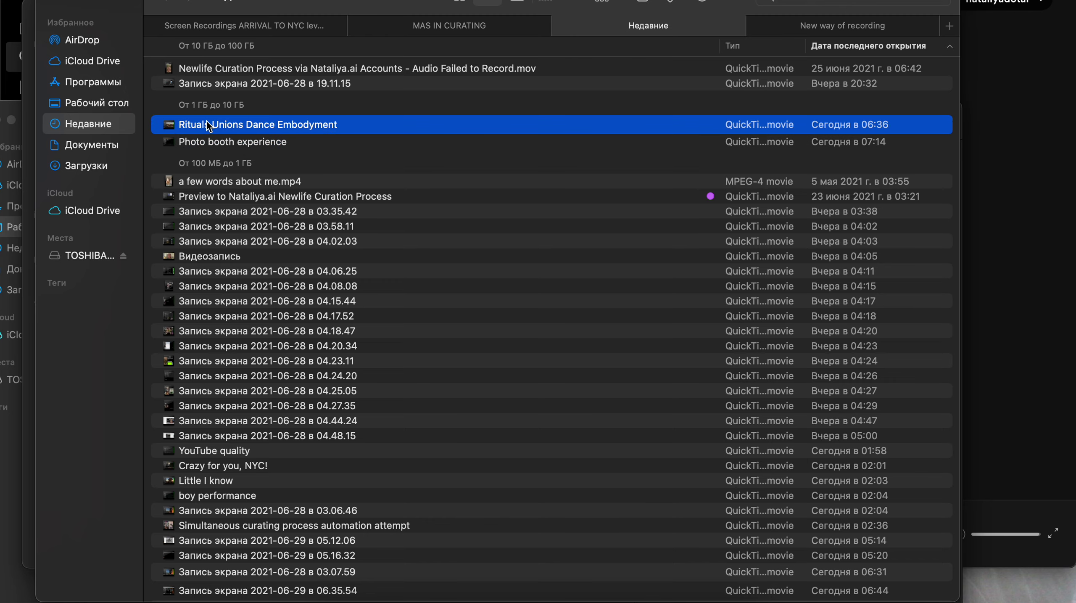
Step: Open the Rituals Unions Dance Embodiment video and scrub forward from 03:01 to its 04:55 end
key("super+h")
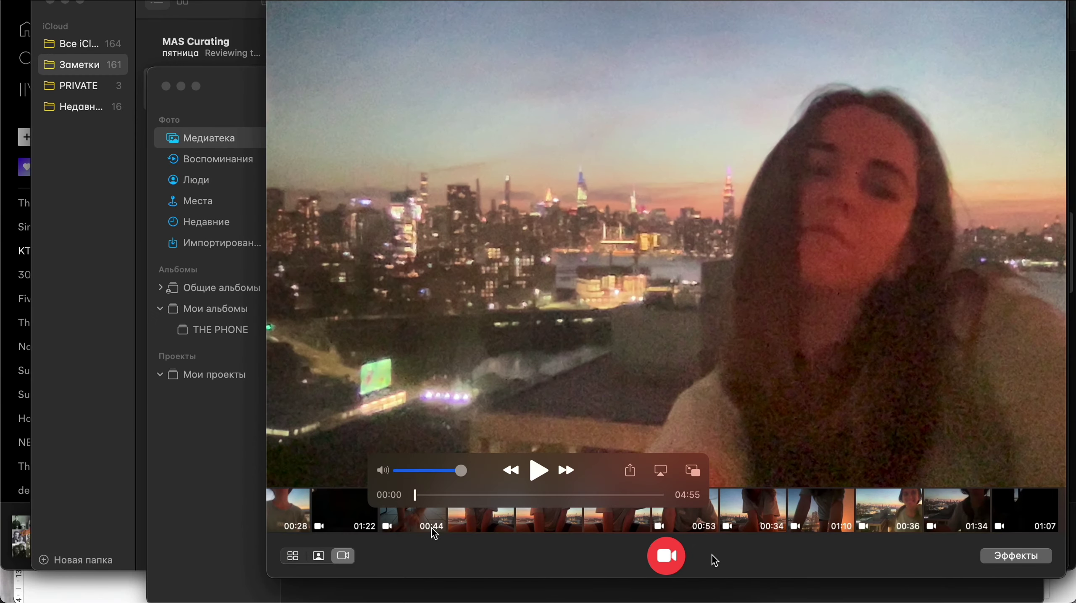
mouse_move(417, 496)
left_mouse_down()
mouse_move(573, 508)
mouse_move(707, 490)
left_mouse_up()
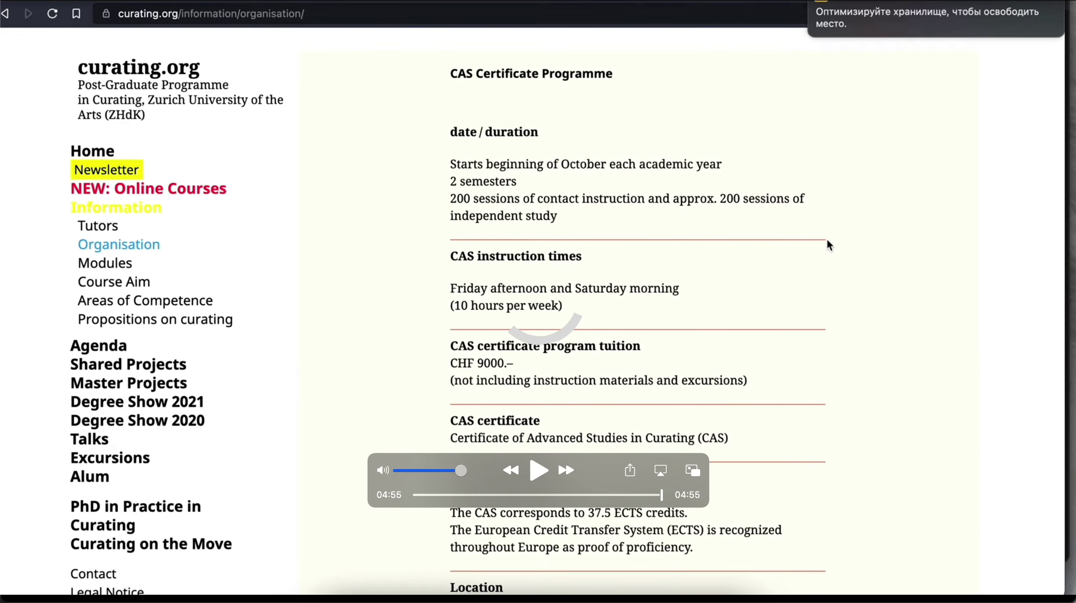